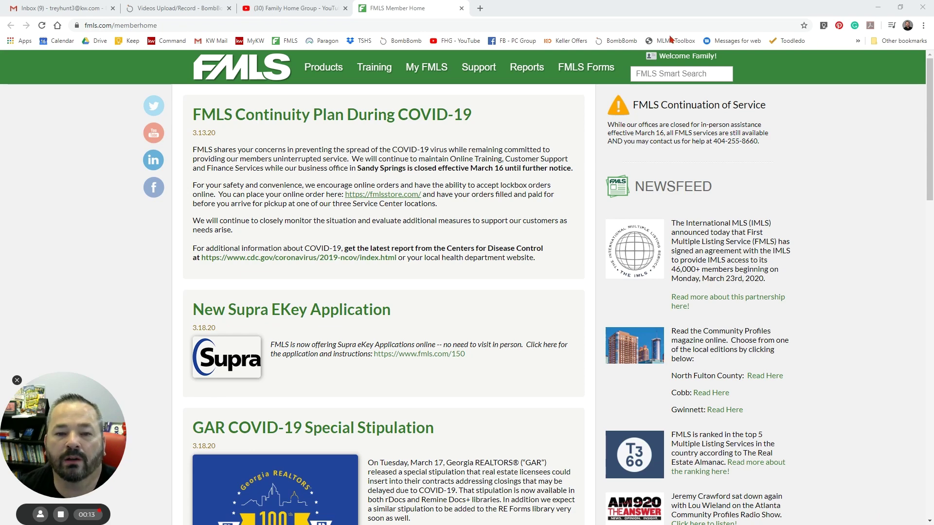
- Launch Matrix from the FMLS Products menu in a new tab
click(321, 70)
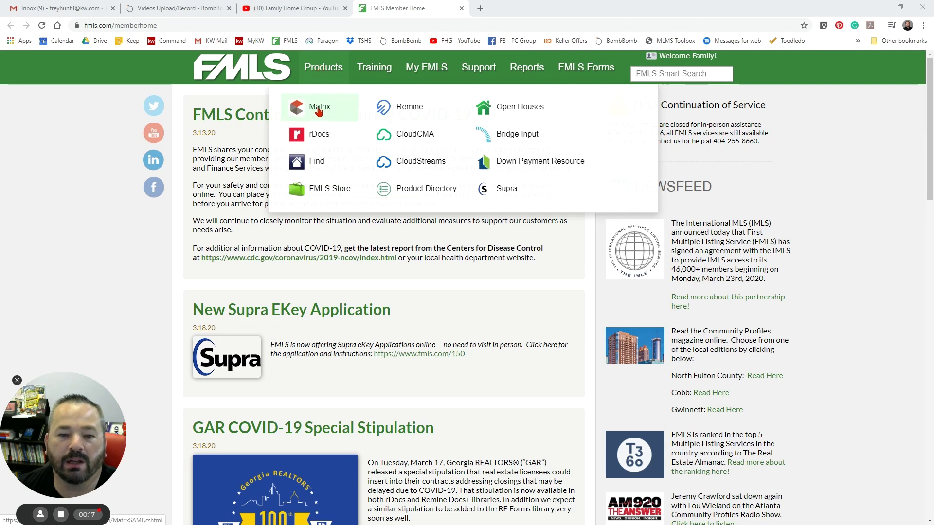
click(319, 110)
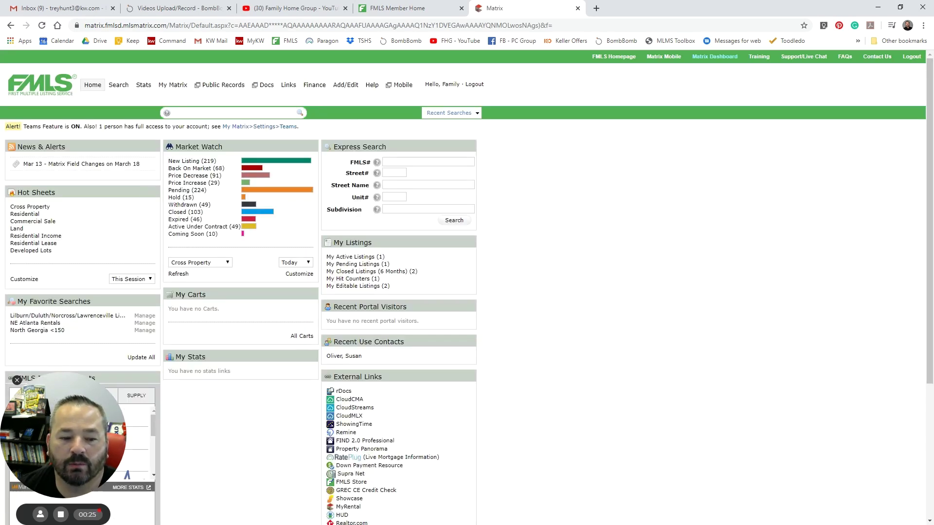
drag(63, 436, 848, 413)
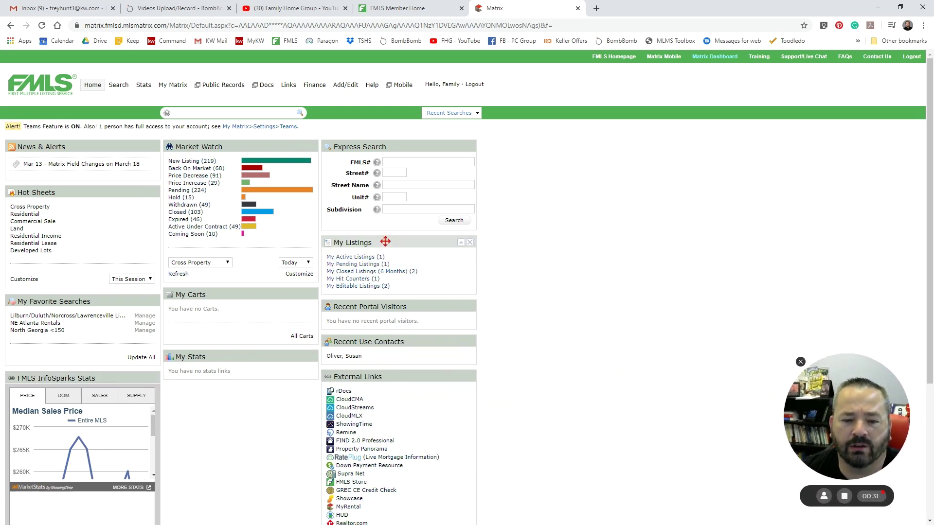
drag(385, 242, 319, 259)
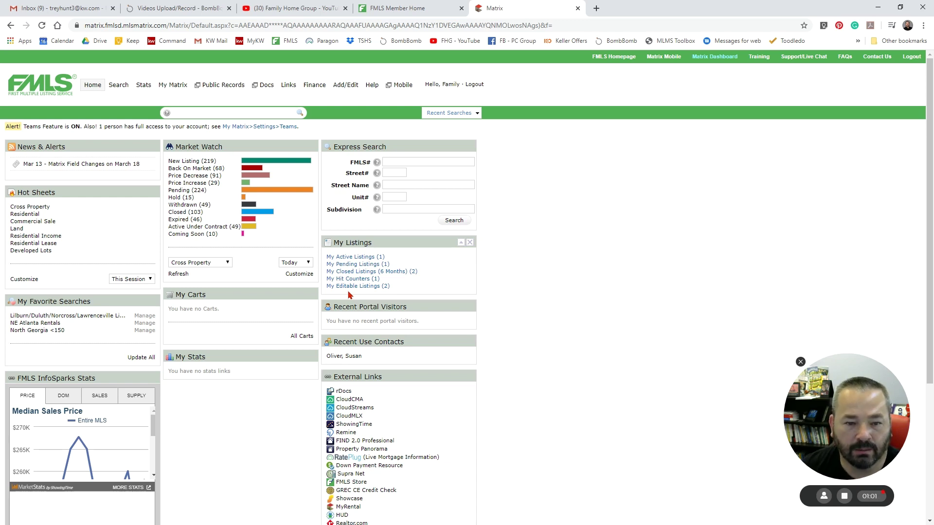
- Choose Residential from the Matrix Search menu to open its criteria form
mouse_move(119, 87)
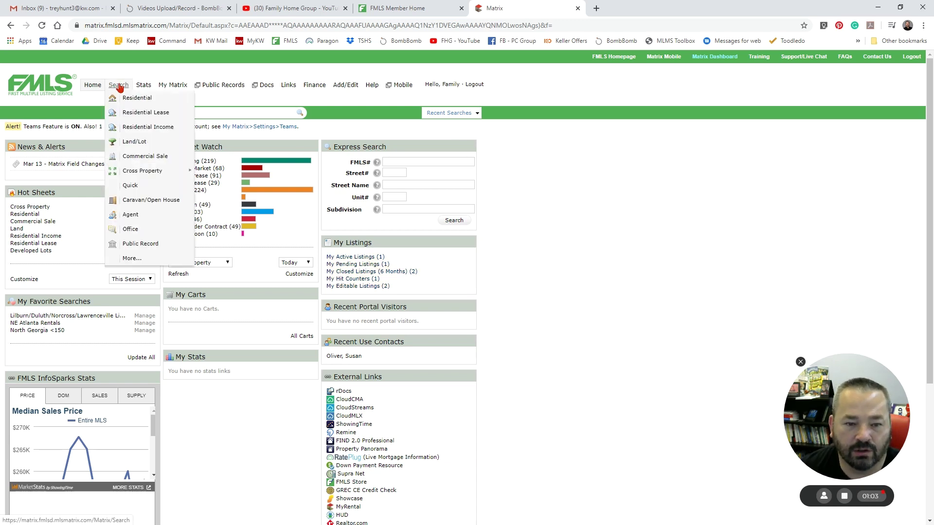
mouse_move(226, 88)
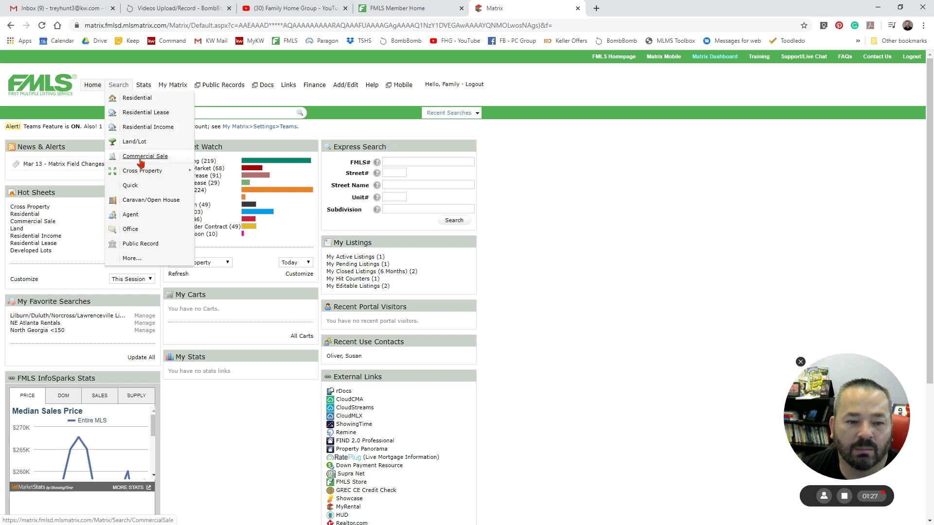
mouse_move(141, 176)
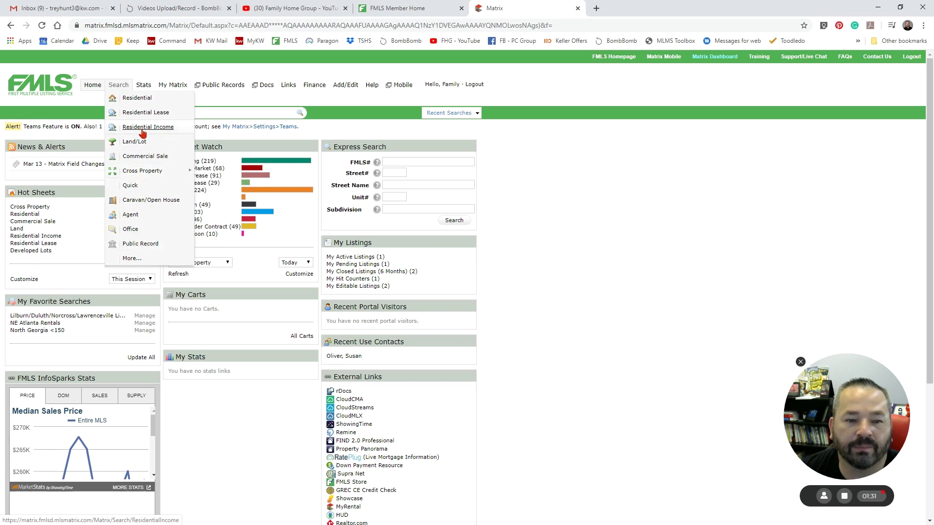
click(144, 100)
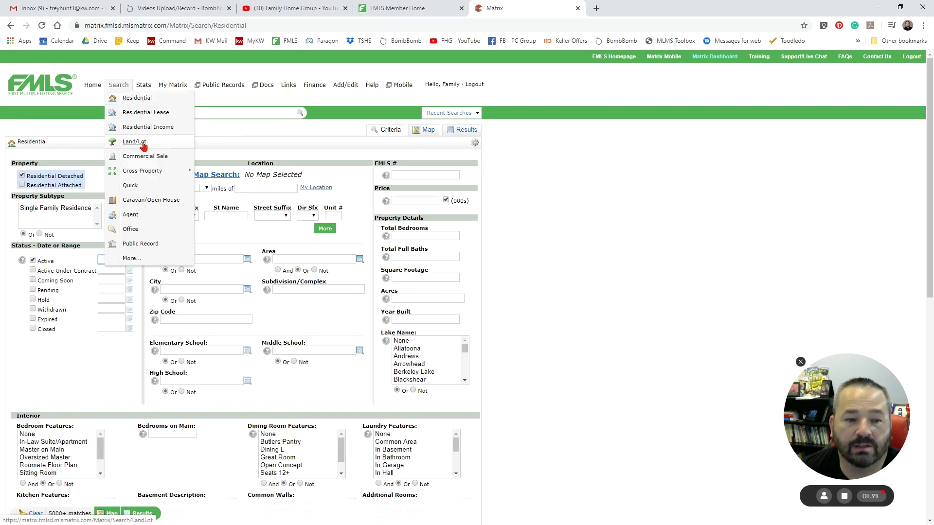
click(22, 176)
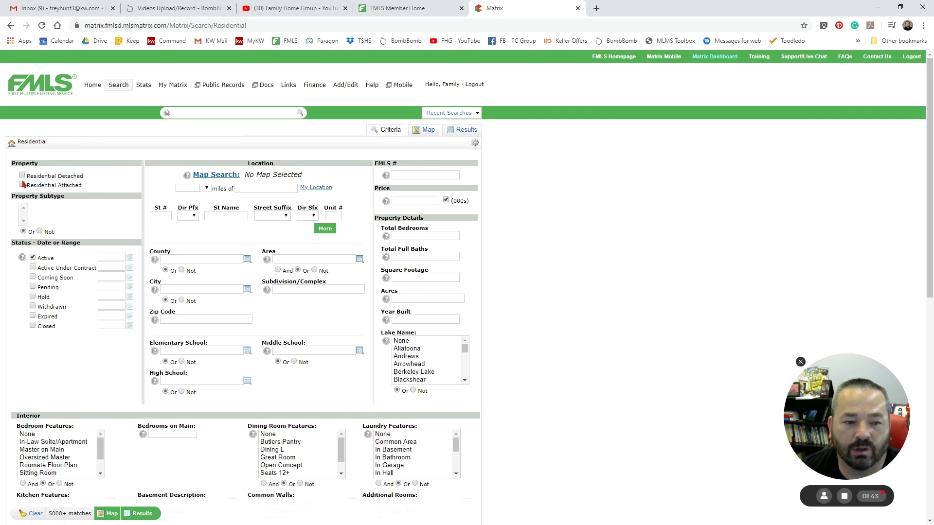
click(22, 184)
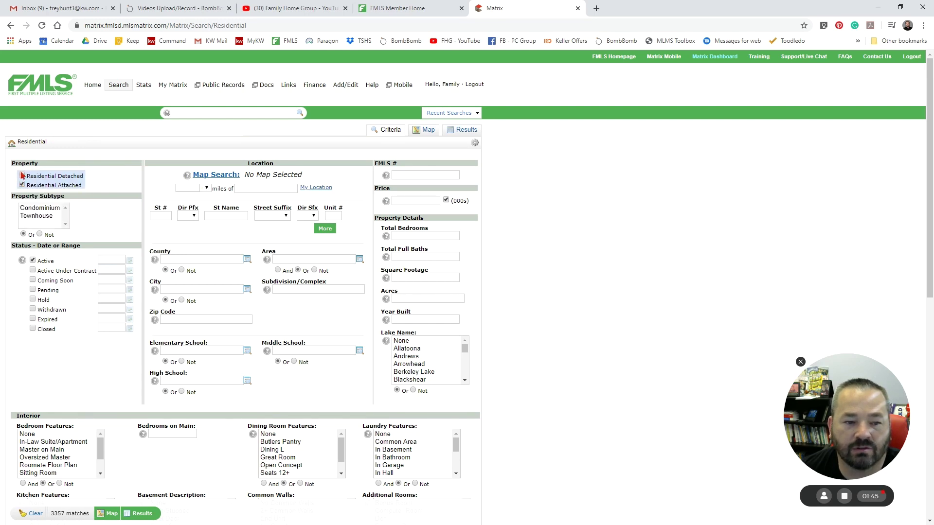
click(21, 176)
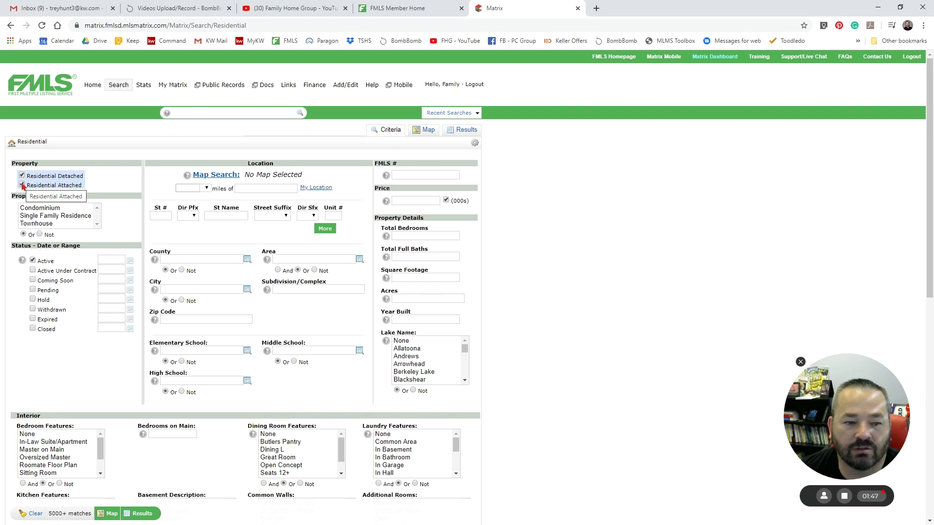
click(23, 185)
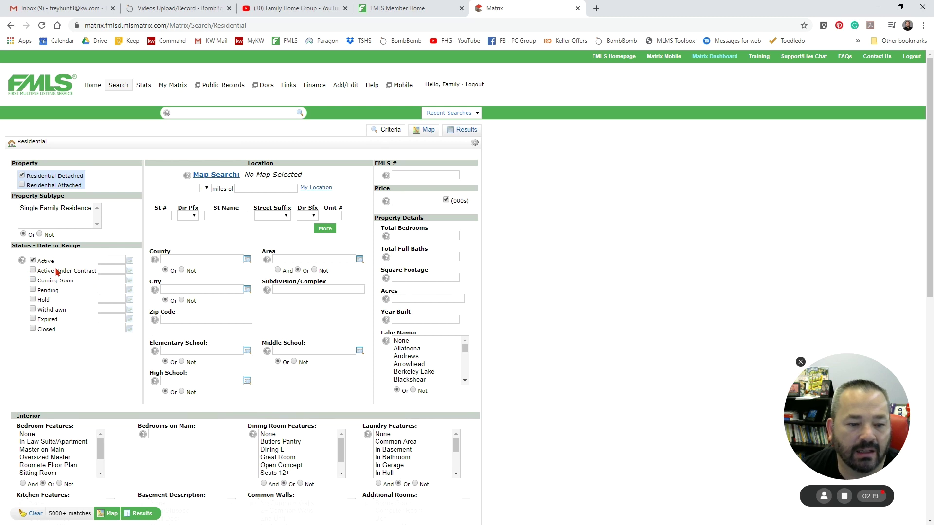
- Include Coming Soon listings, and tick Closed to look at its date calendar
click(33, 281)
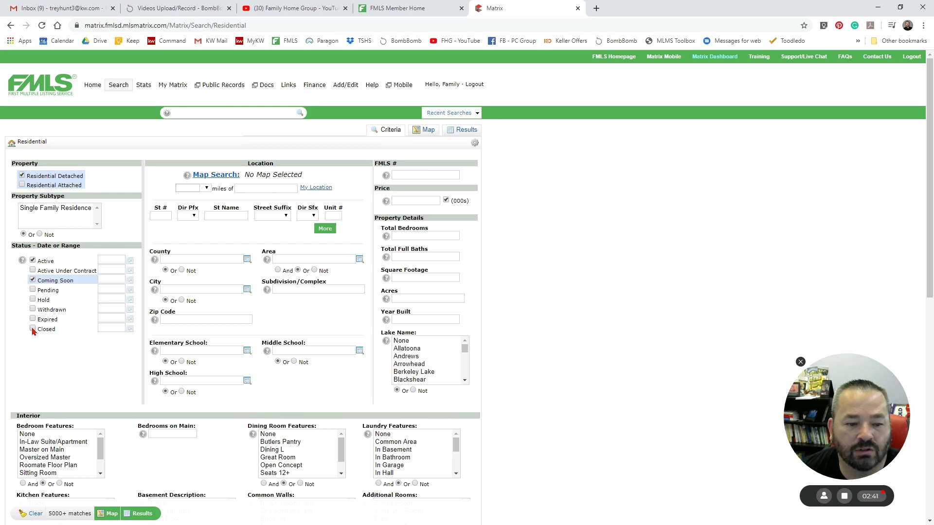
click(32, 330)
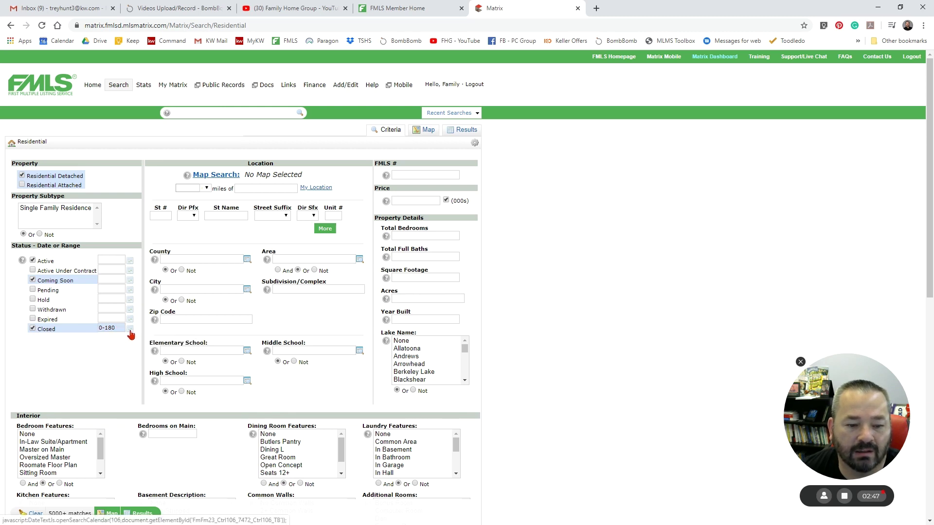
click(130, 329)
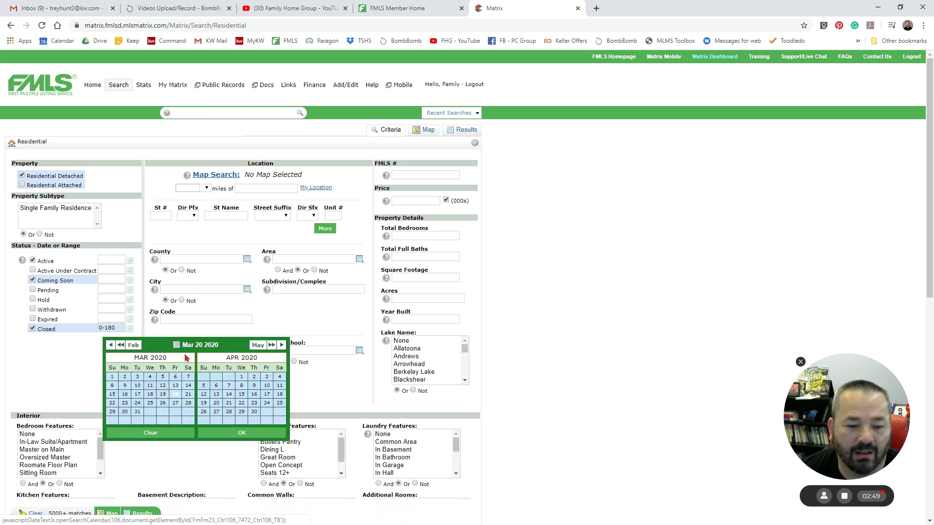
click(77, 371)
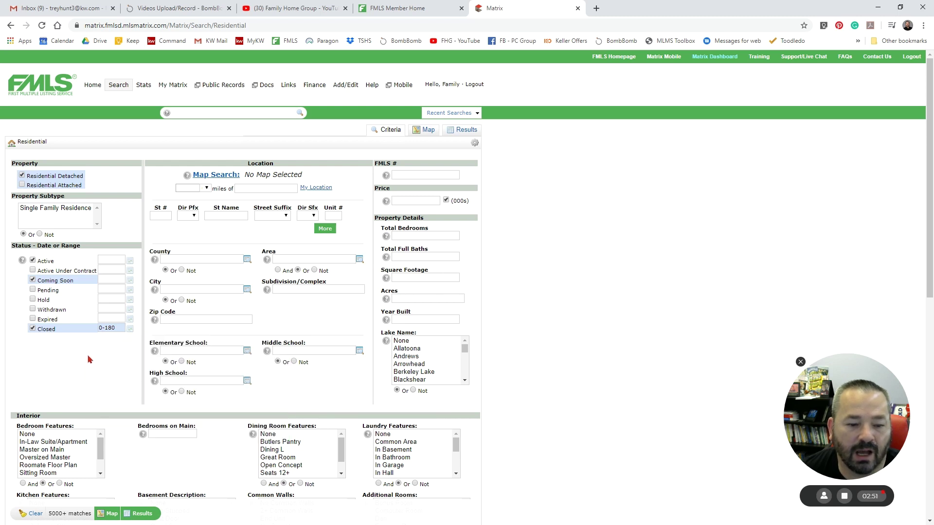
- Try Closed date ranges of 0-365 and 0-270 days, then leave Closed out
click(112, 327)
key(BackSpace)
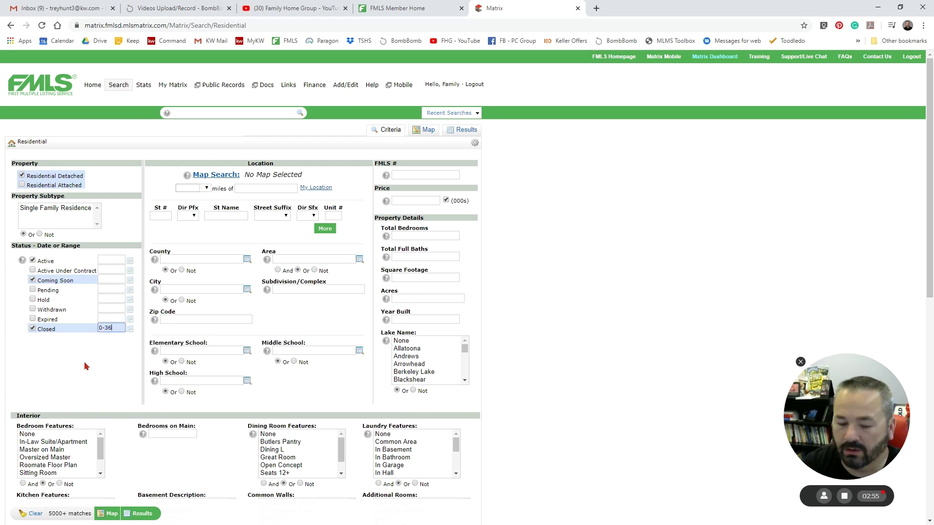
click(86, 360)
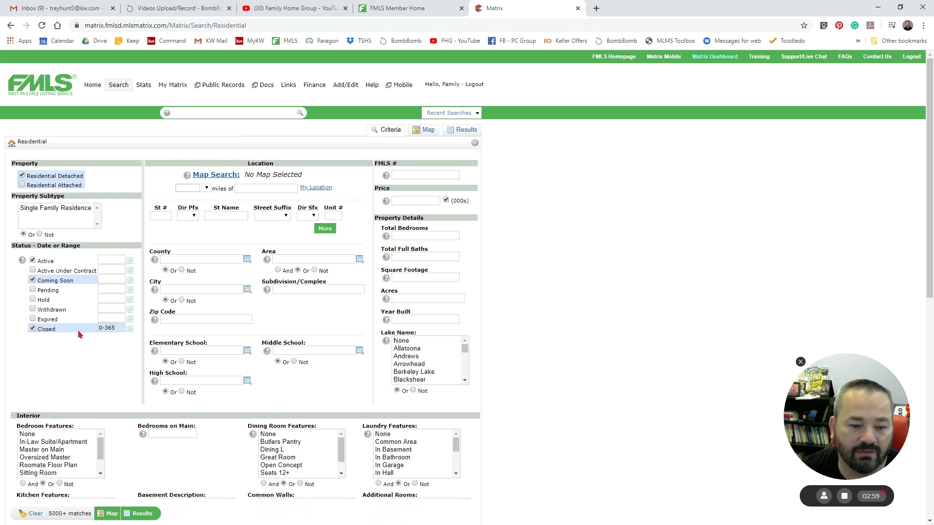
drag(114, 327, 64, 329)
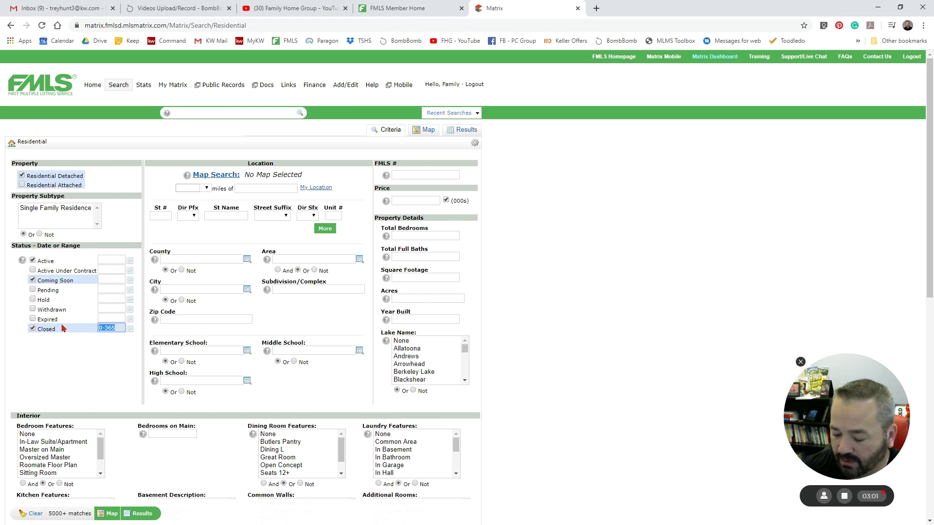
text(0-)
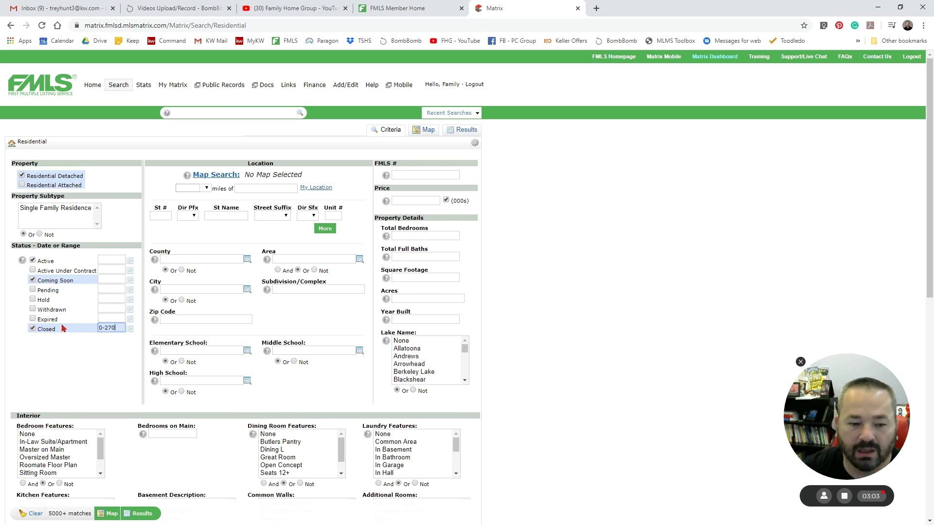
text(270)
click(64, 342)
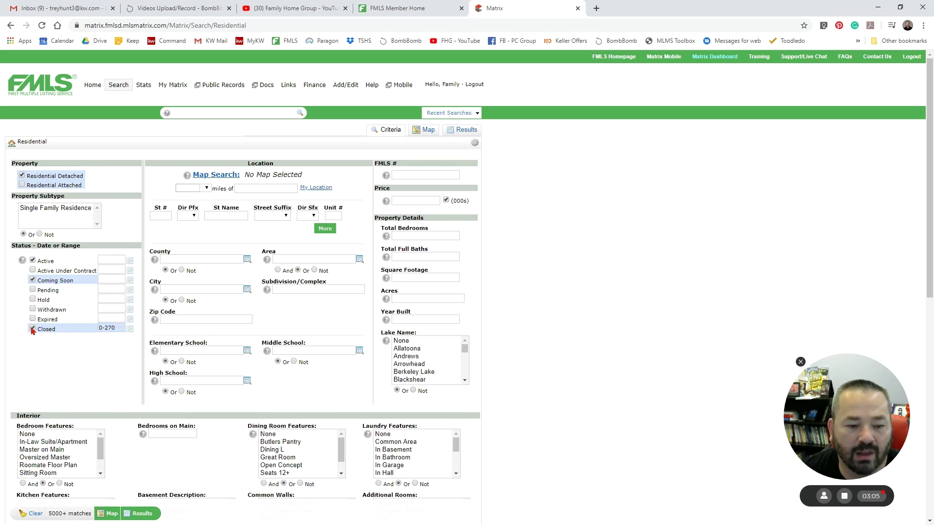
click(33, 329)
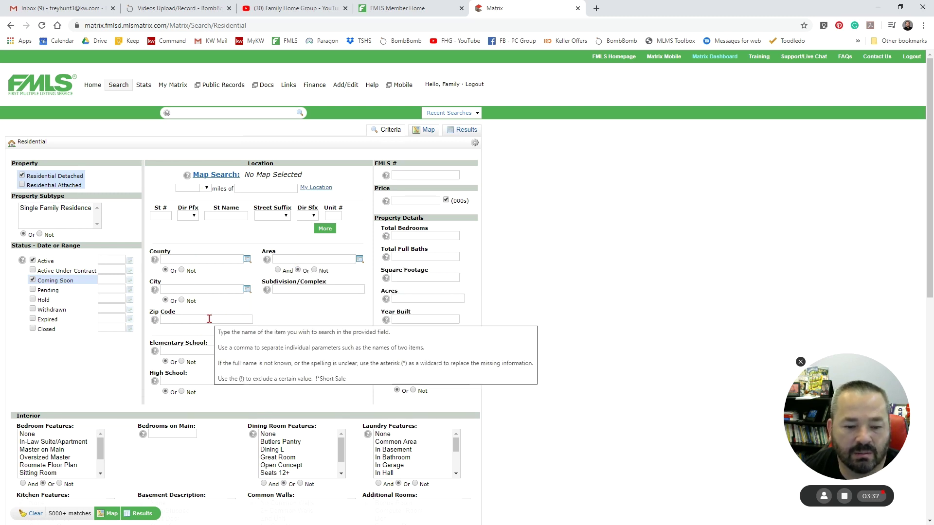
- Try Parkview as the high school filter, then clear it
click(185, 380)
text(park)
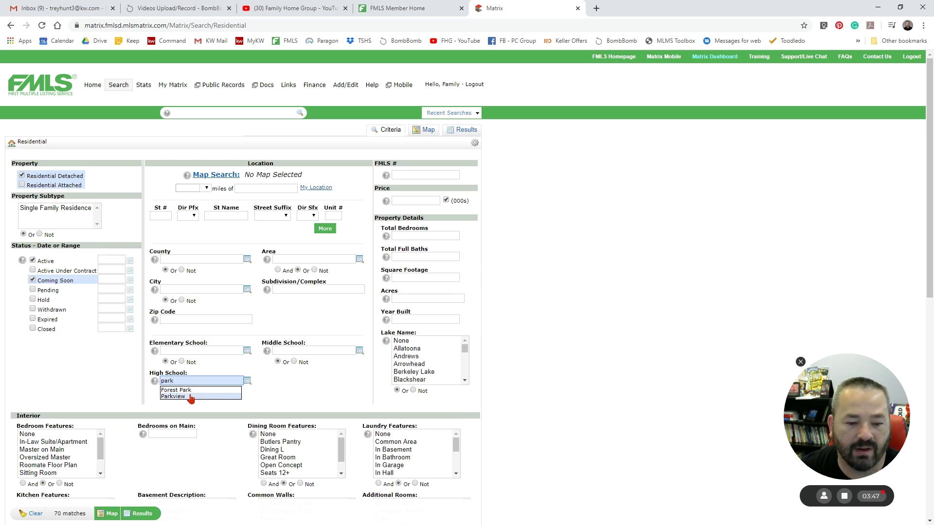
click(189, 396)
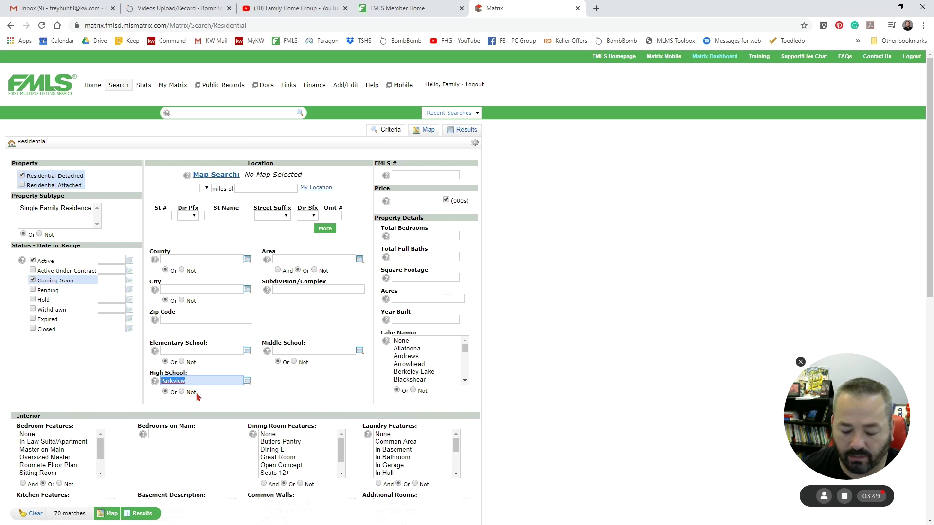
key(BackSpace)
- Try Snellville as the city filter, then remove it
click(182, 287)
text(snell)
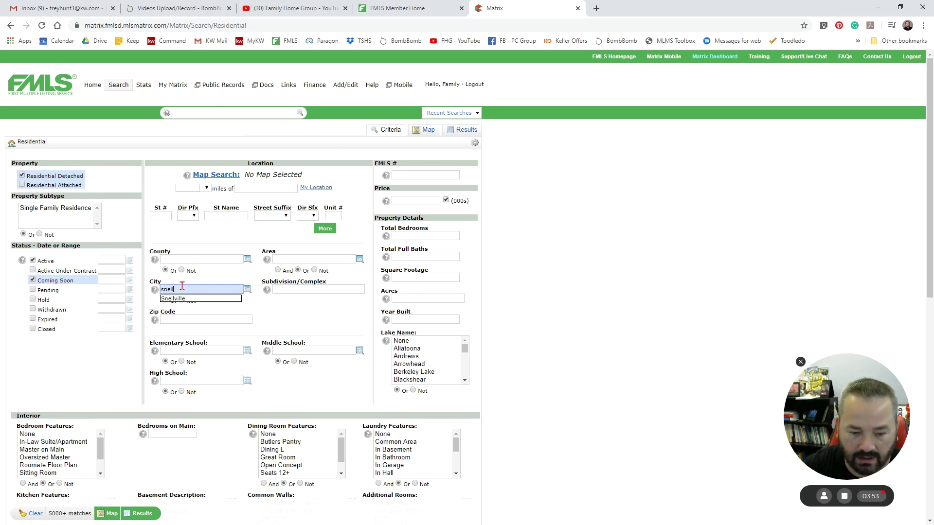
text(v)
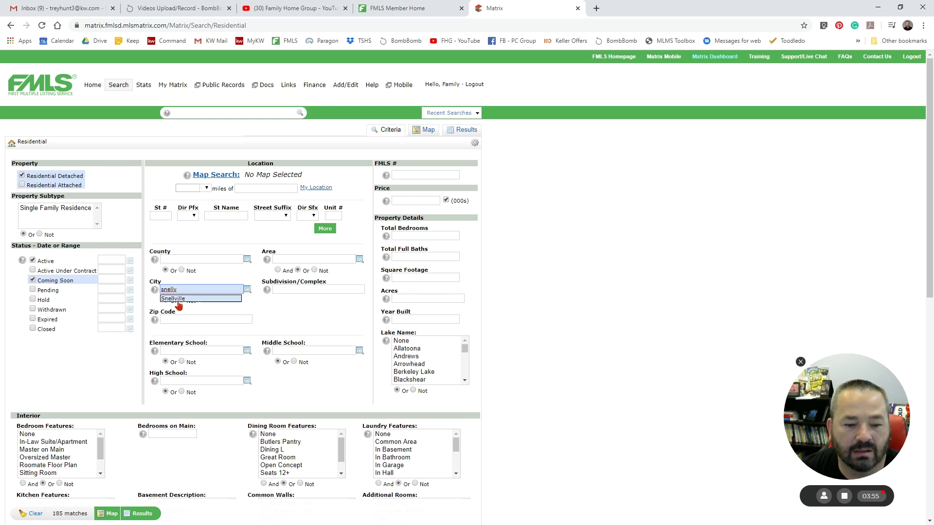
click(180, 302)
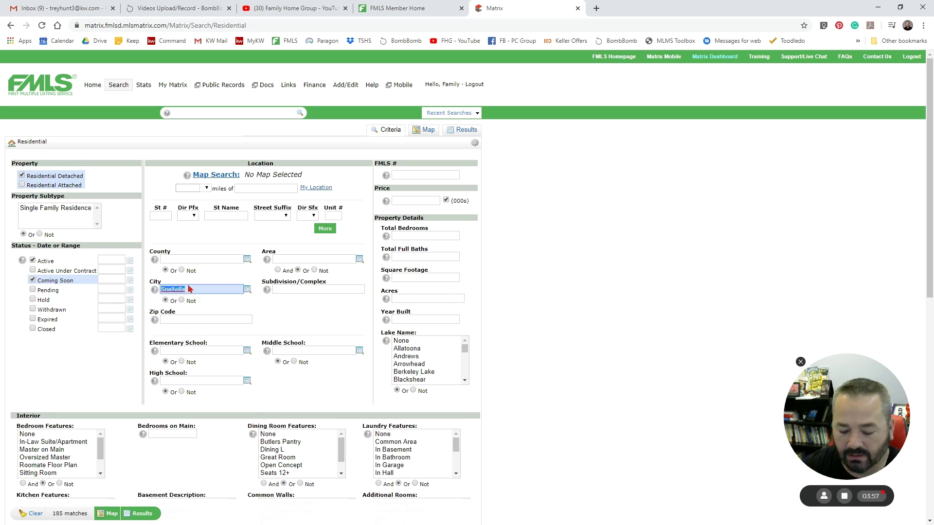
key(BackSpace)
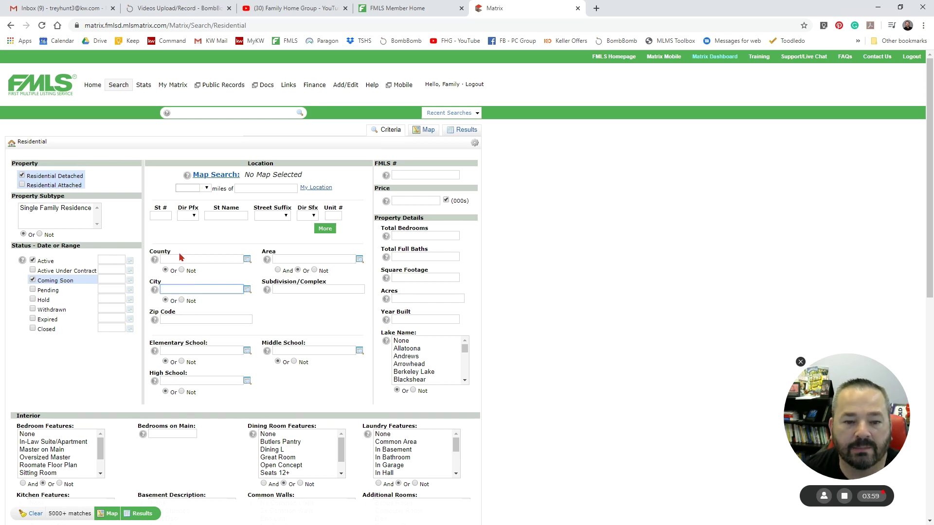
- Set the county to Gwinnett, refresh the match count, then clear it
click(181, 257)
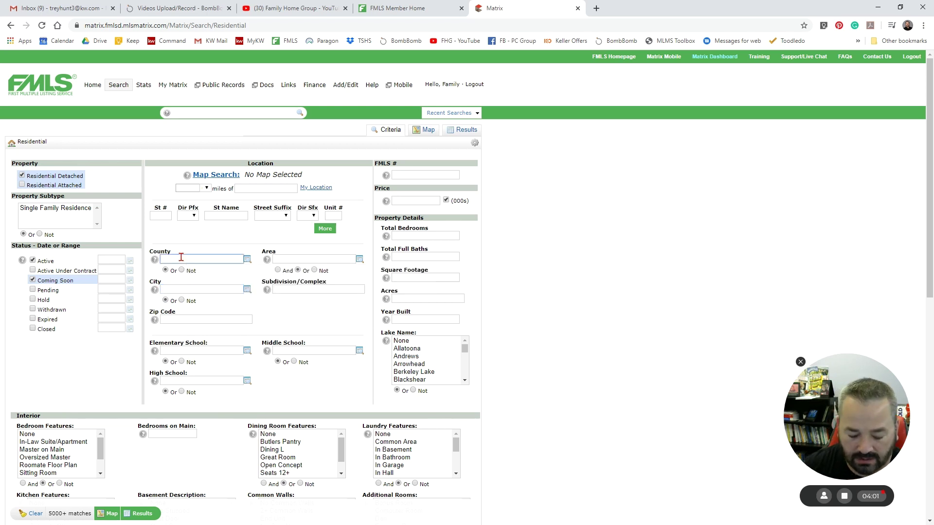
text(gwi)
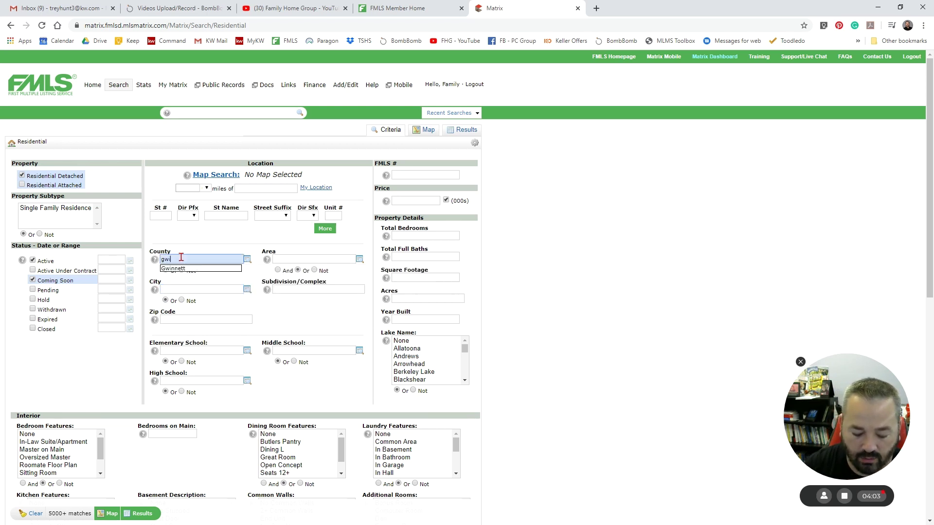
text(nnett)
click(172, 269)
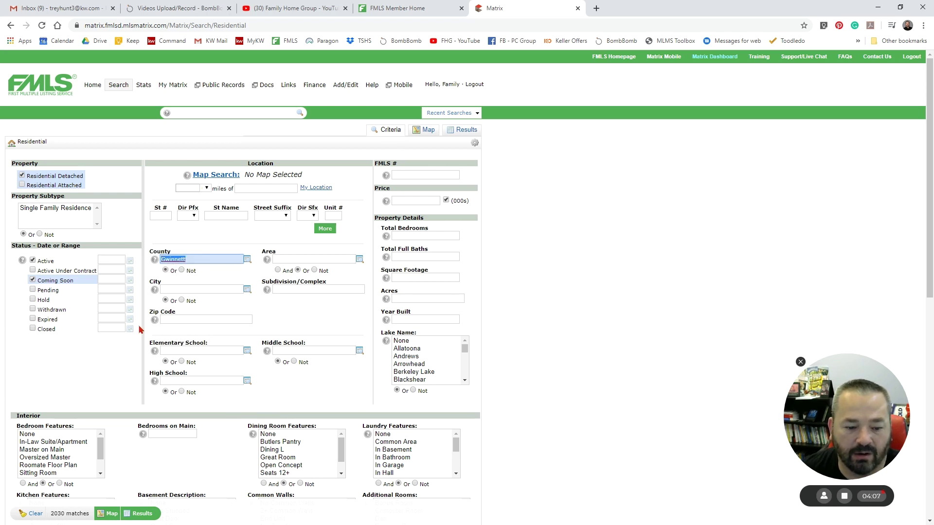
click(71, 509)
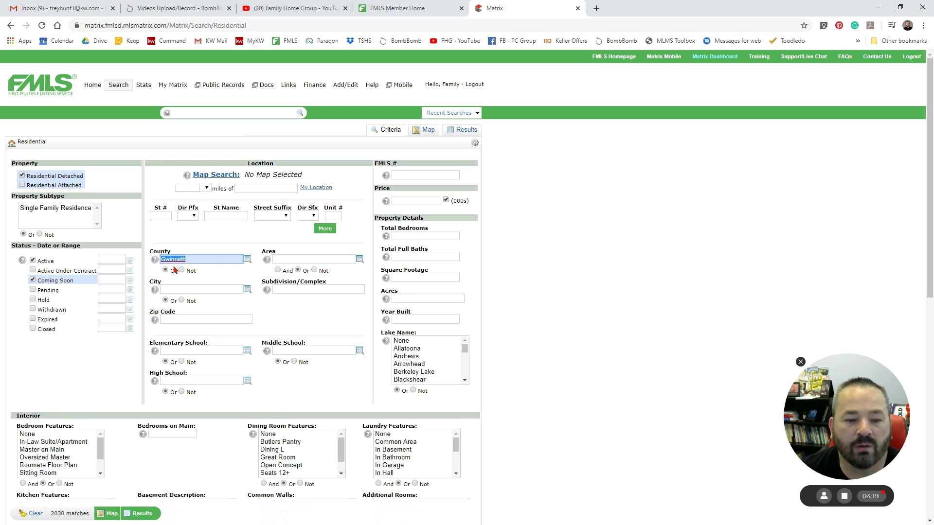
key(BackSpace)
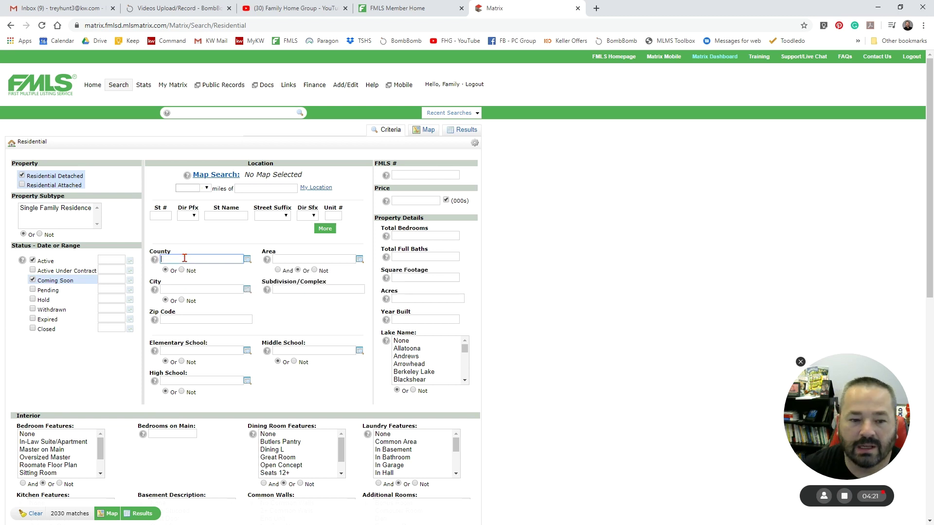
- Try a 10-mile radius around a suggested address, then clear the map area
click(188, 188)
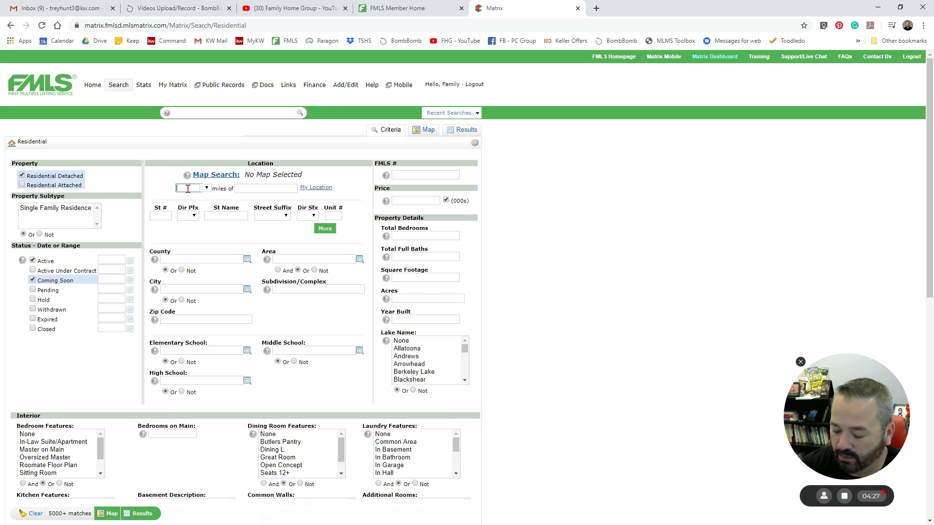
click(240, 189)
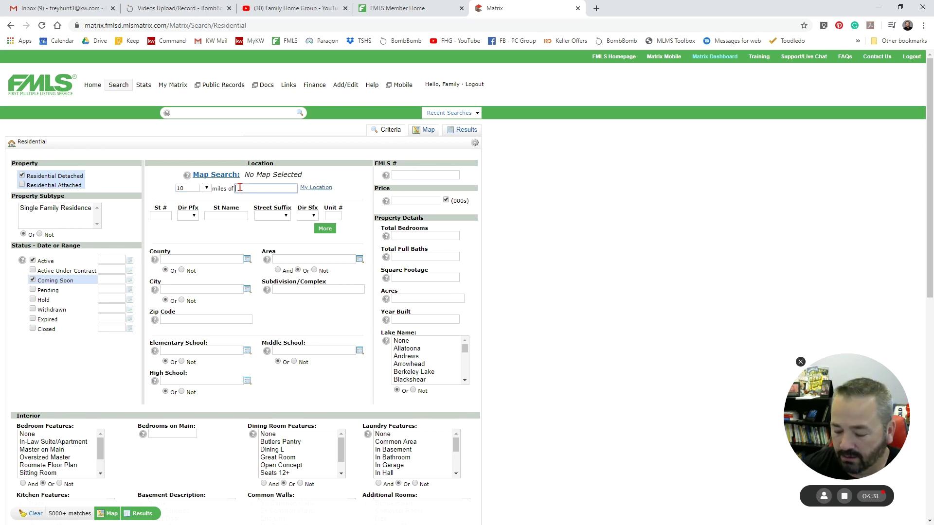
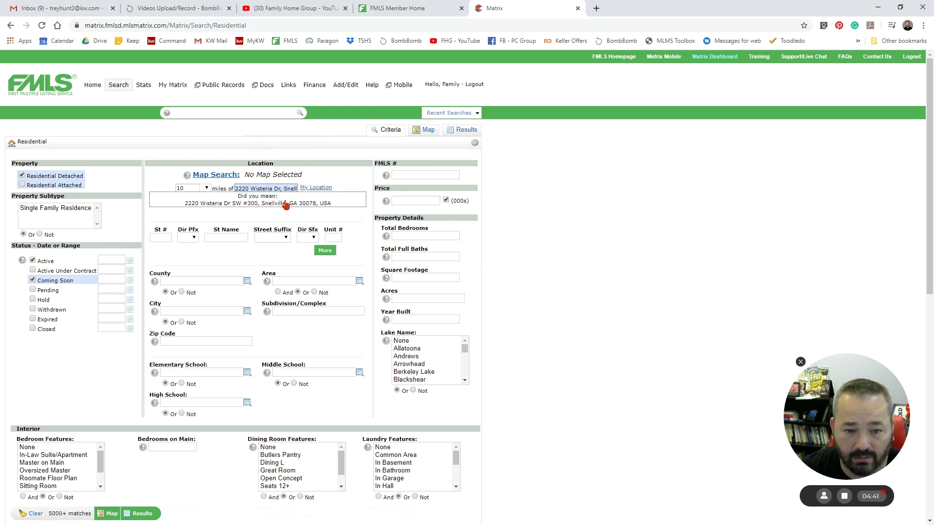
click(285, 204)
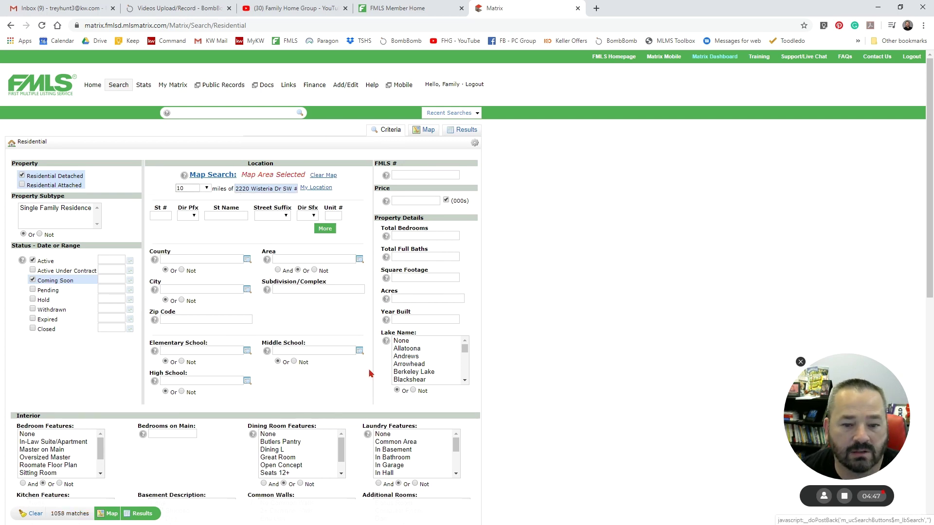
click(323, 175)
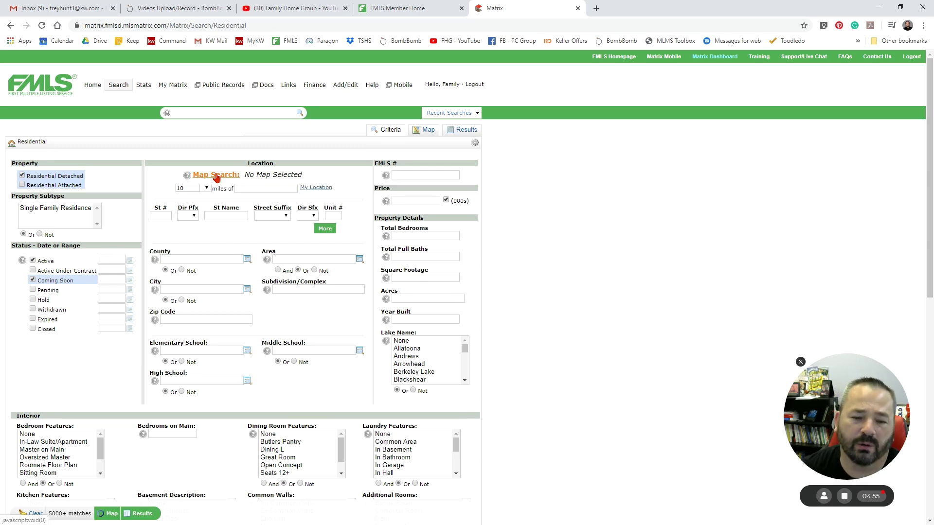
- Show results on the map and zoom to Snellville and Loganville, with 3236 listings clustered
click(216, 176)
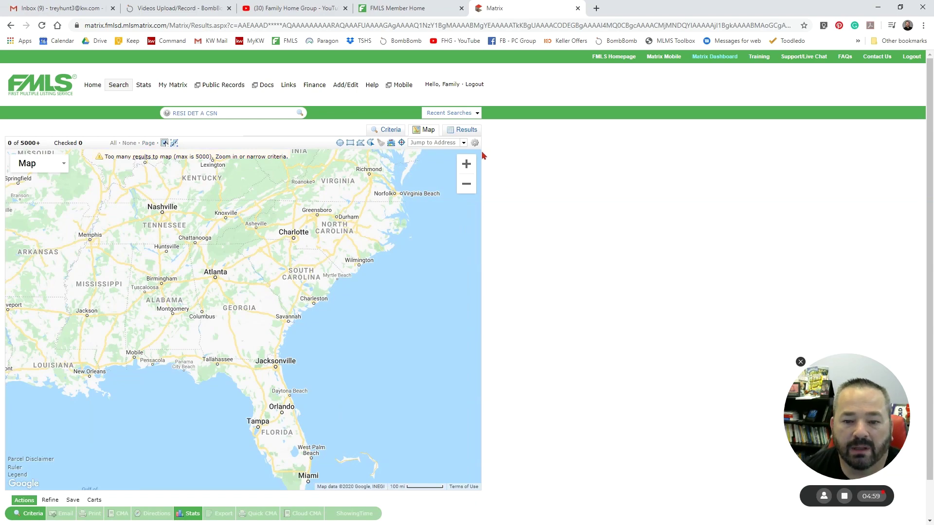
click(466, 163)
click(466, 164)
click(466, 164)
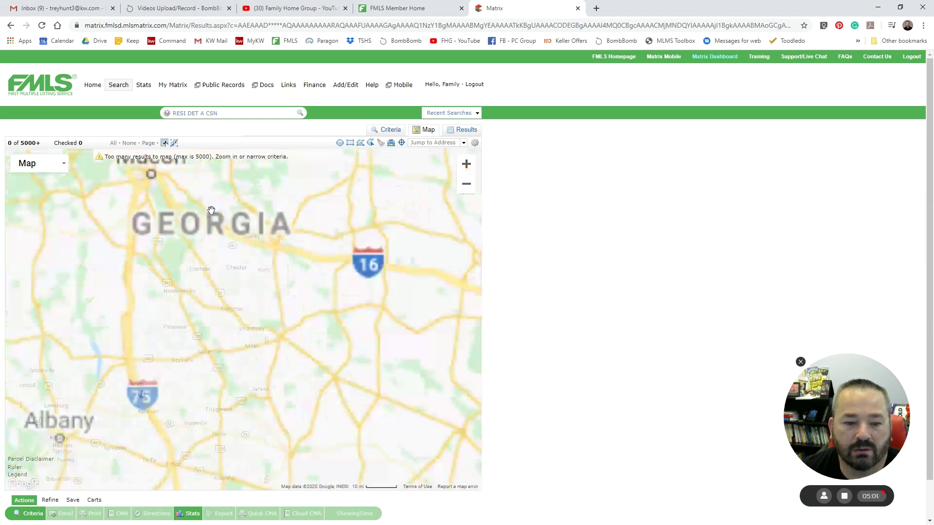
drag(211, 211, 262, 329)
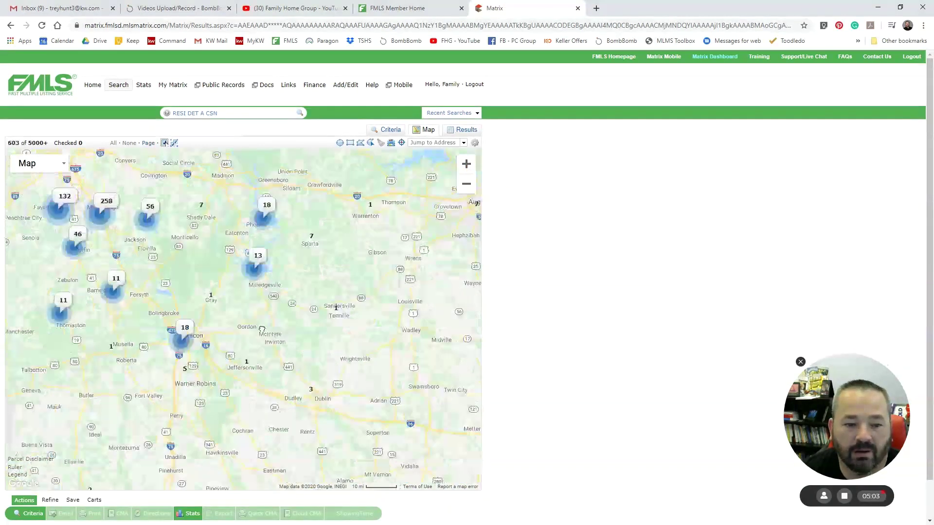
drag(224, 214, 313, 363)
click(465, 164)
click(466, 164)
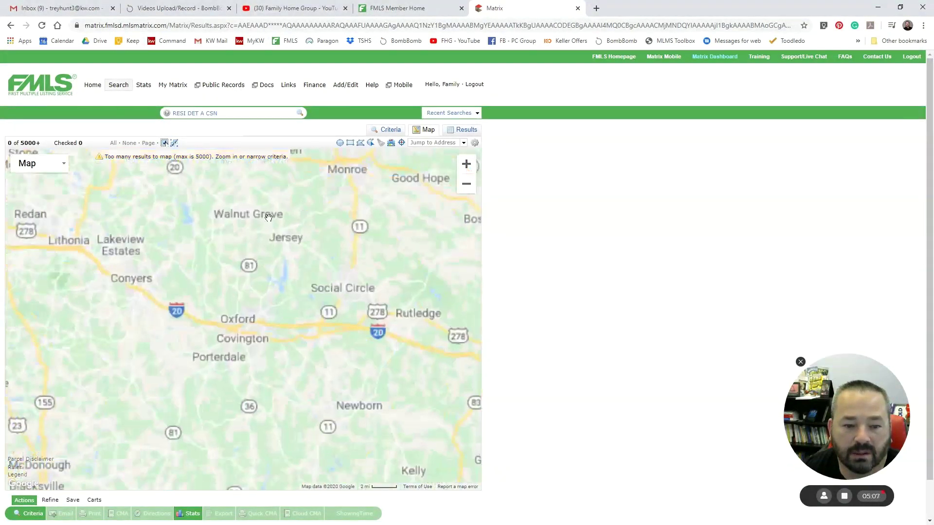
drag(268, 217, 314, 329)
drag(215, 241, 280, 263)
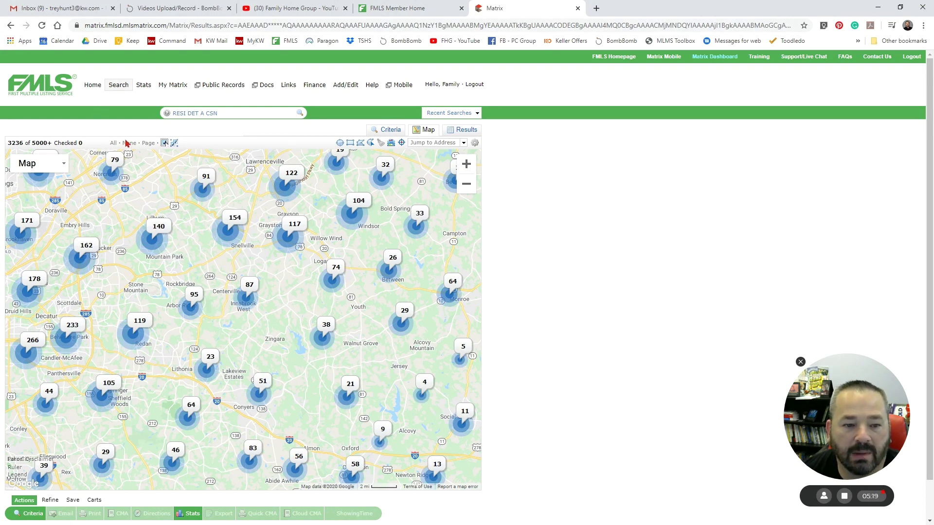
click(340, 144)
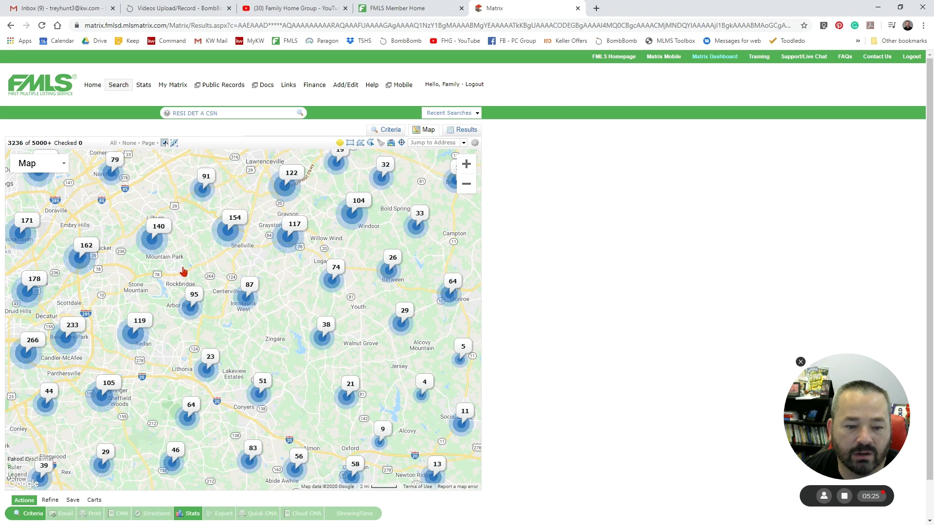
drag(179, 266, 105, 294)
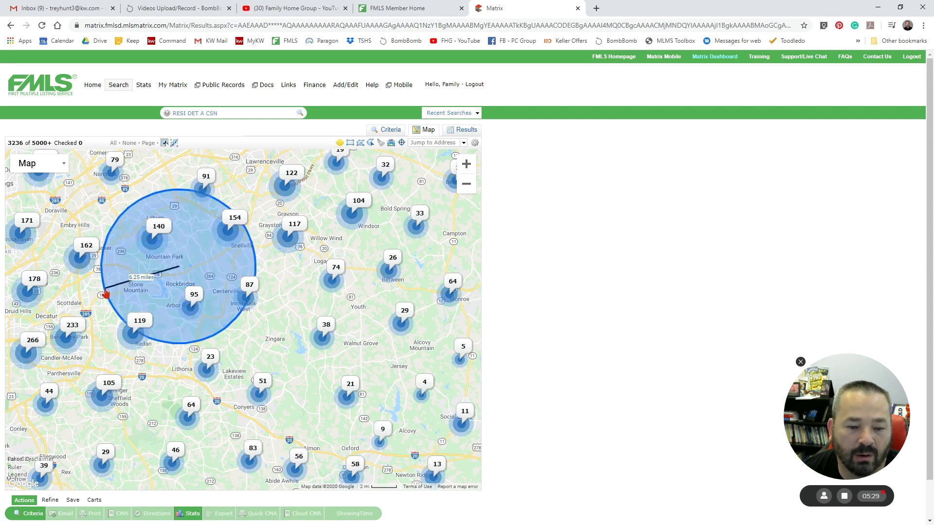
drag(106, 294, 106, 294)
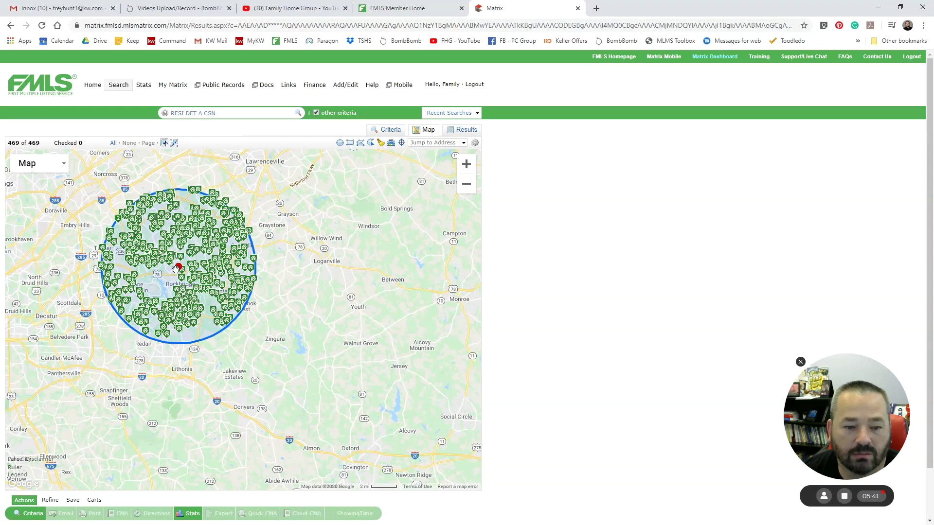
click(178, 266)
click(146, 233)
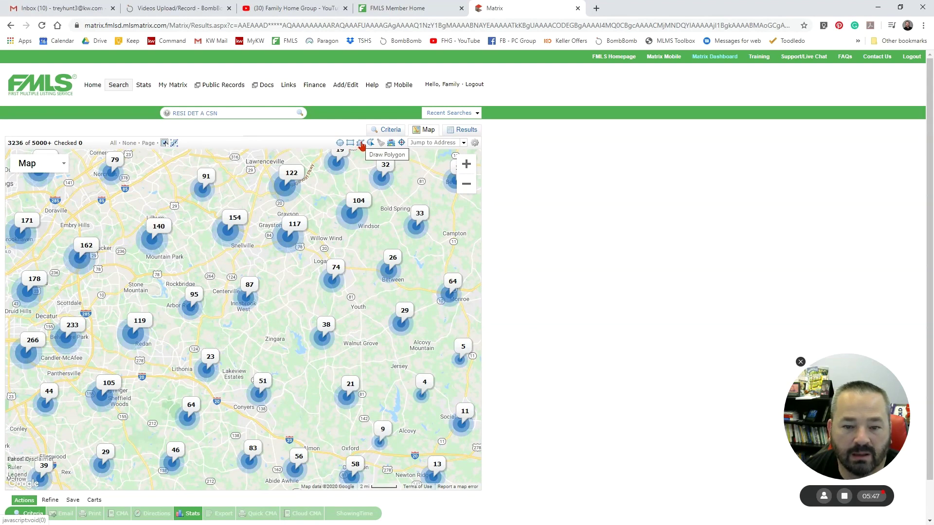
- Draw a polygon through Embry Hills, Mountain Park, Snellville, Centerville, Redan and Scottdale, then include it
click(361, 143)
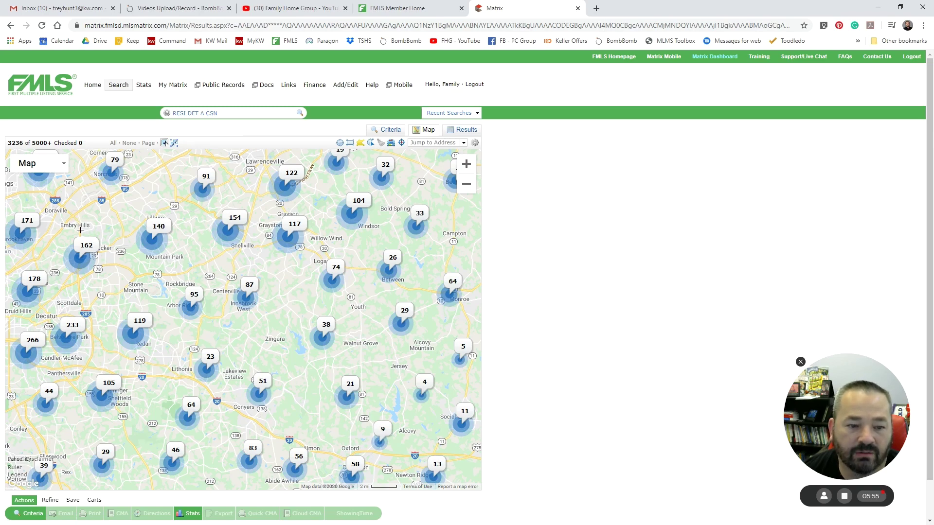
click(82, 233)
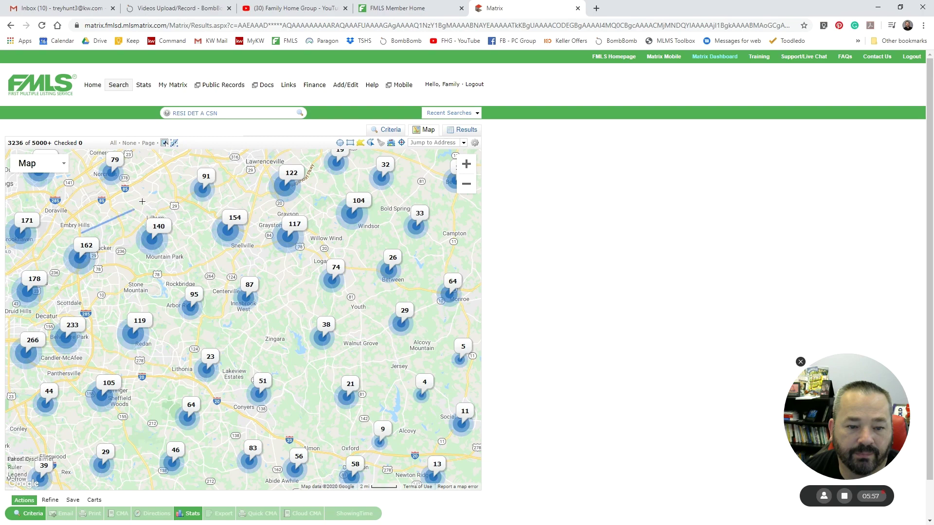
click(175, 185)
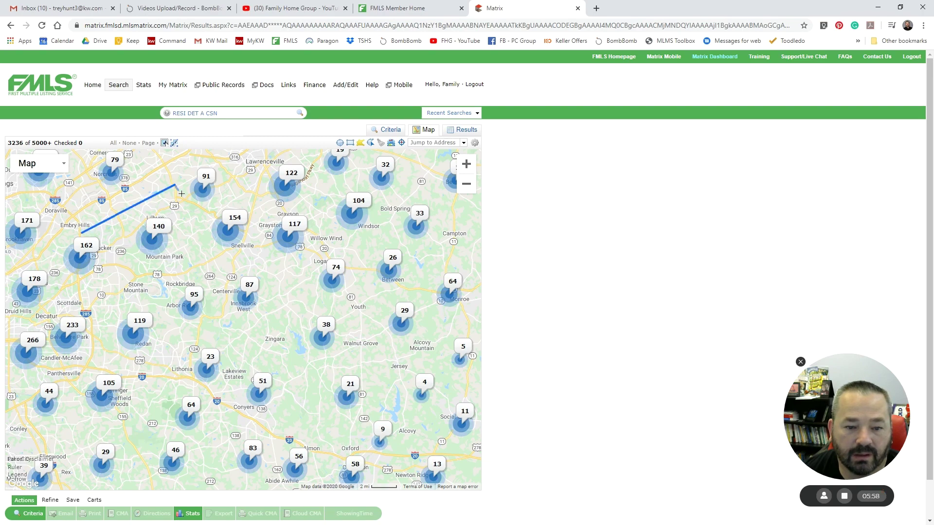
click(249, 229)
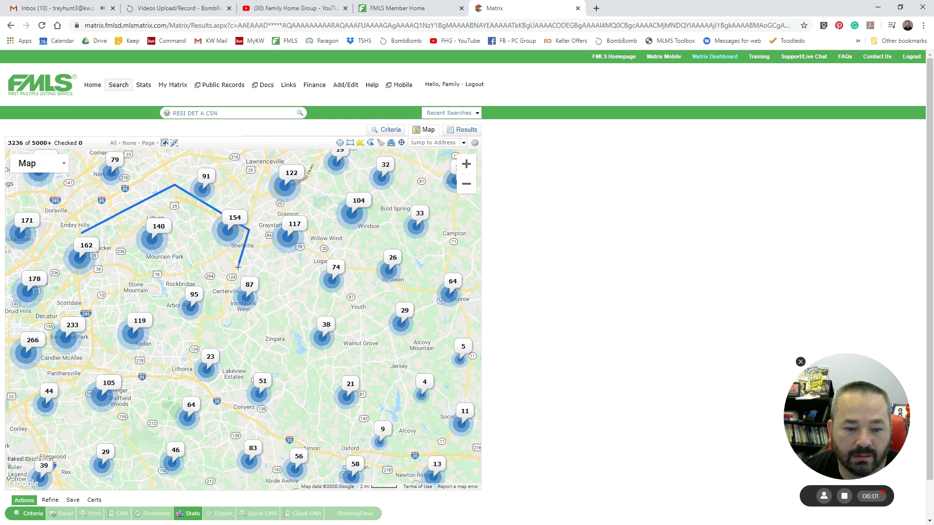
click(221, 313)
click(107, 317)
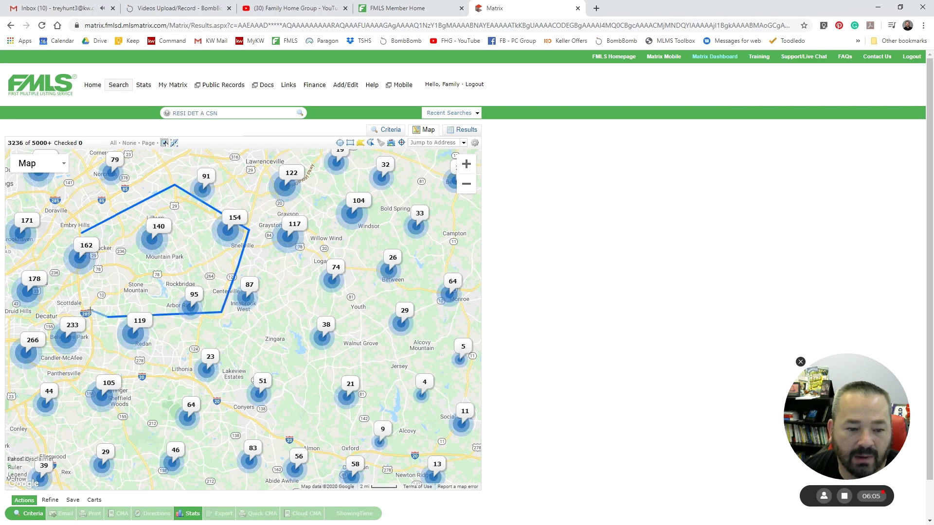
click(87, 309)
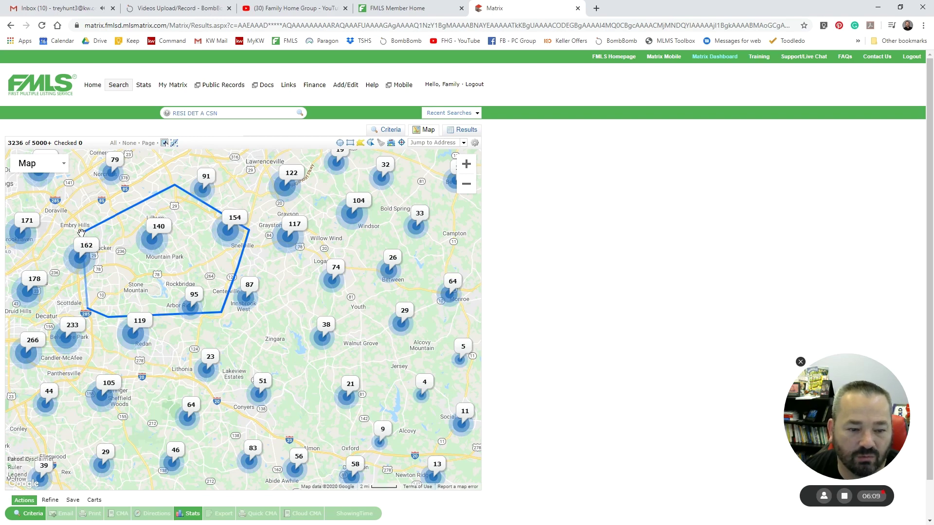
click(82, 238)
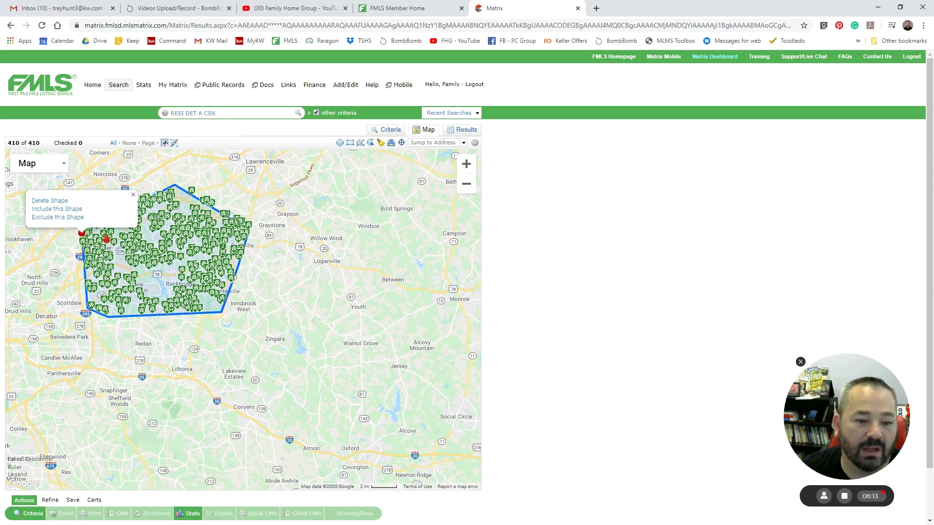
click(69, 209)
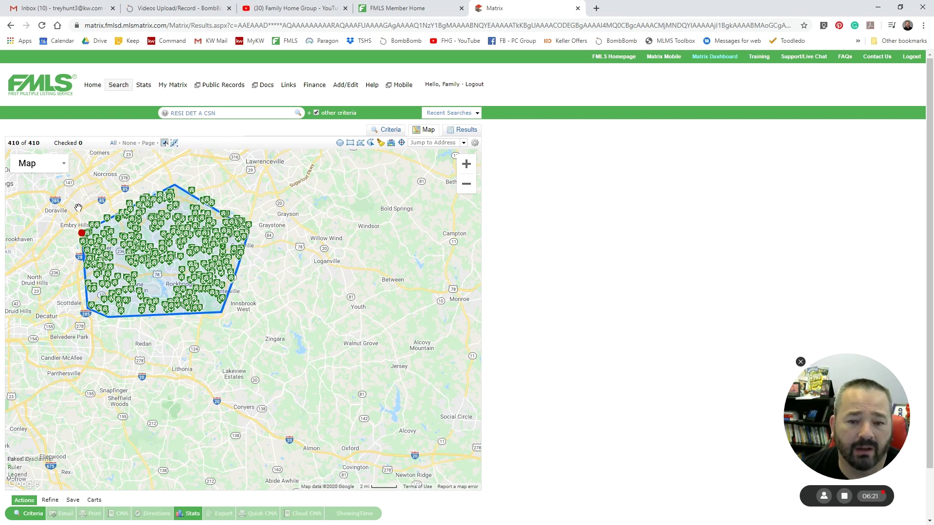
- Review the map and the 410-listing results list, then return to the Criteria form
click(390, 130)
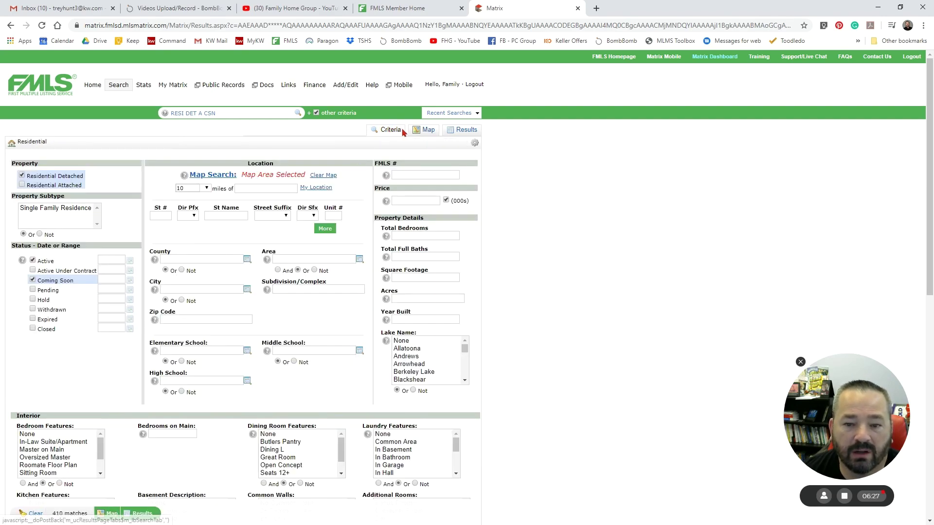
click(423, 130)
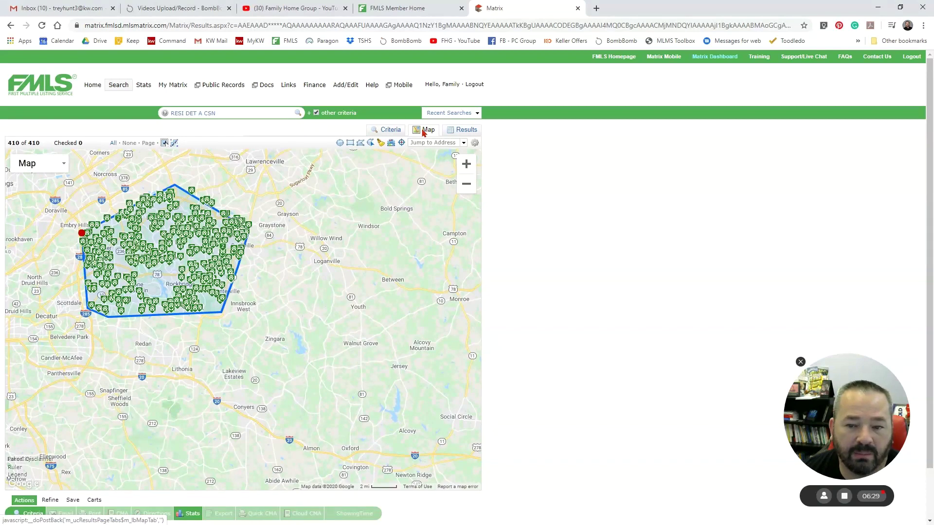
click(468, 131)
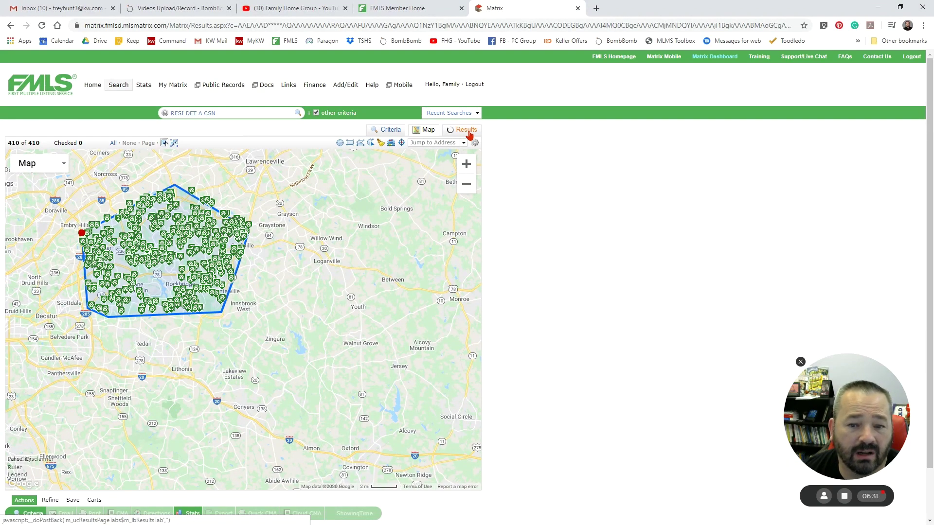
scroll(344, 224, down, 1)
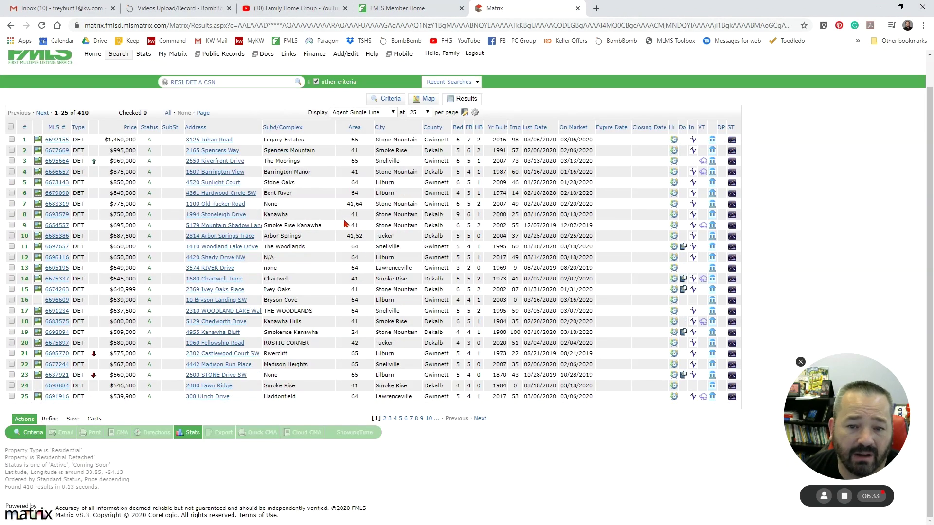
scroll(344, 224, up, 1)
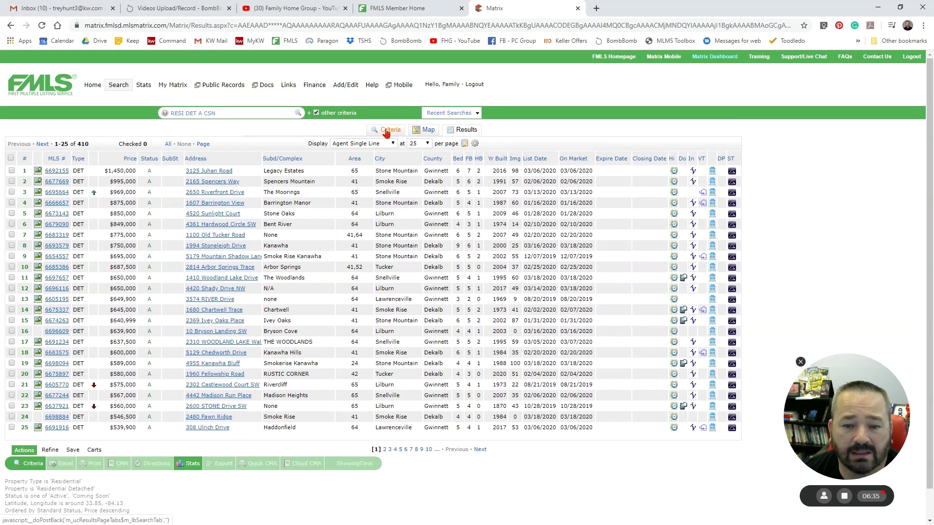
click(386, 132)
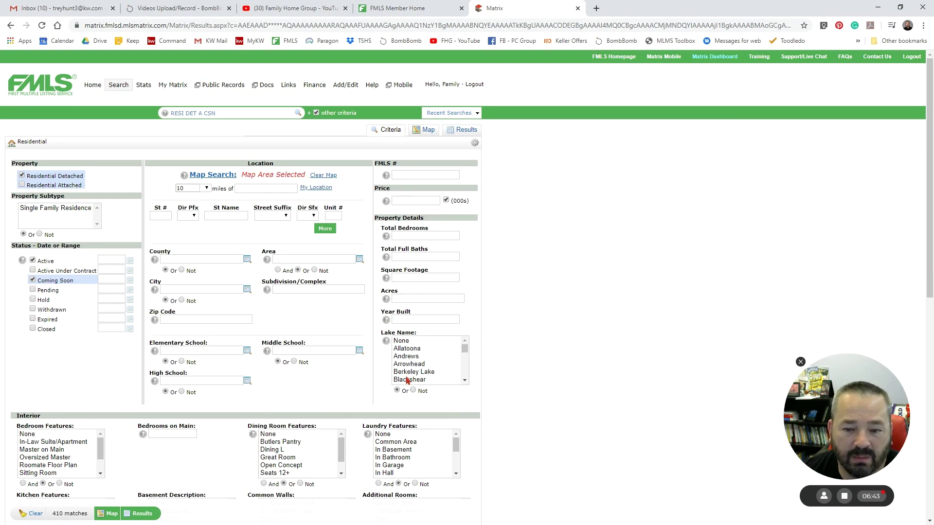
- Enter a price range of 250-300 thousand
click(418, 201)
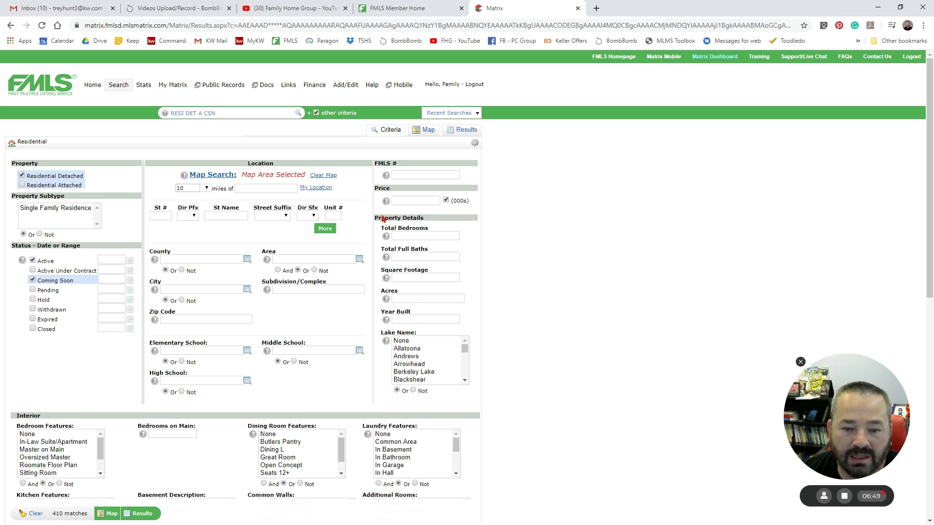
mouse_move(387, 202)
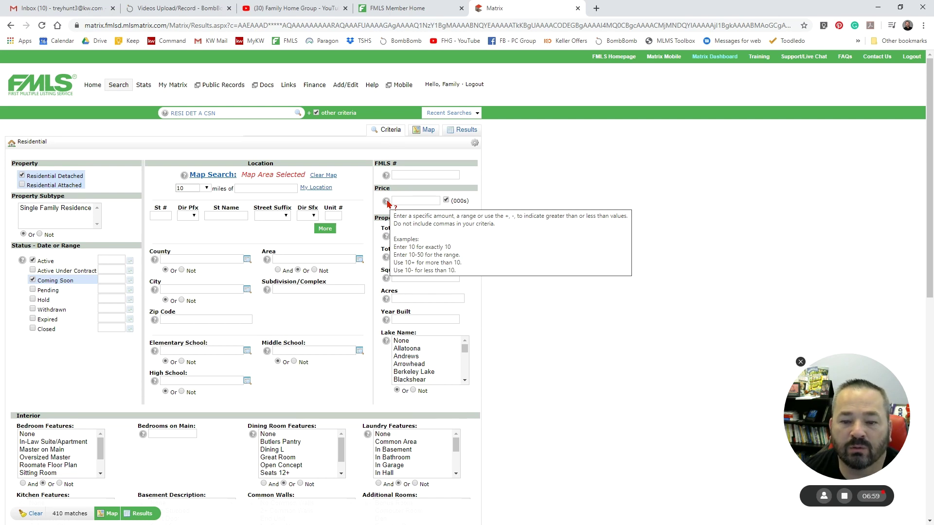
click(409, 201)
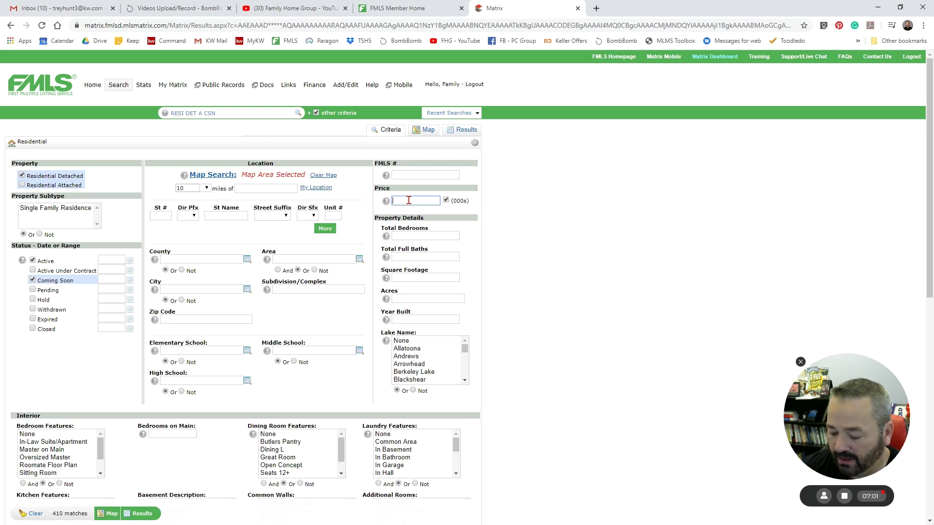
text(250-300)
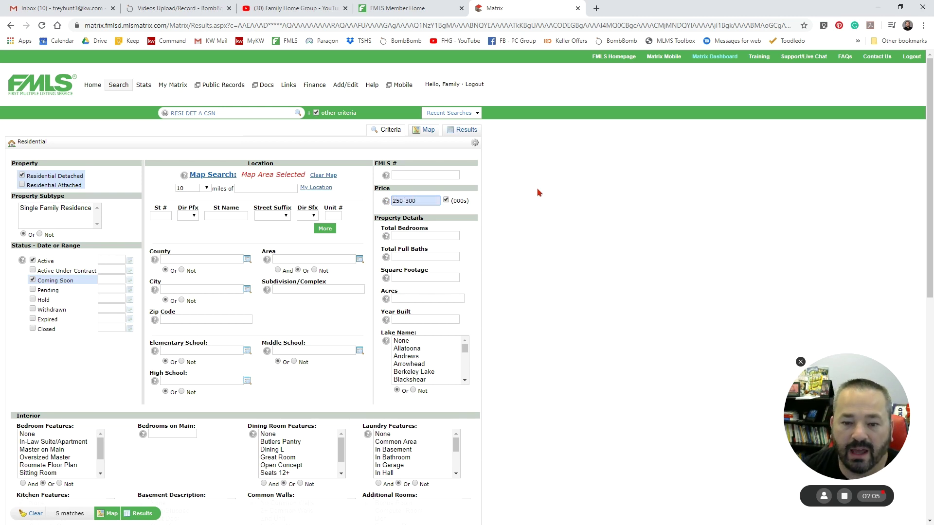
click(539, 193)
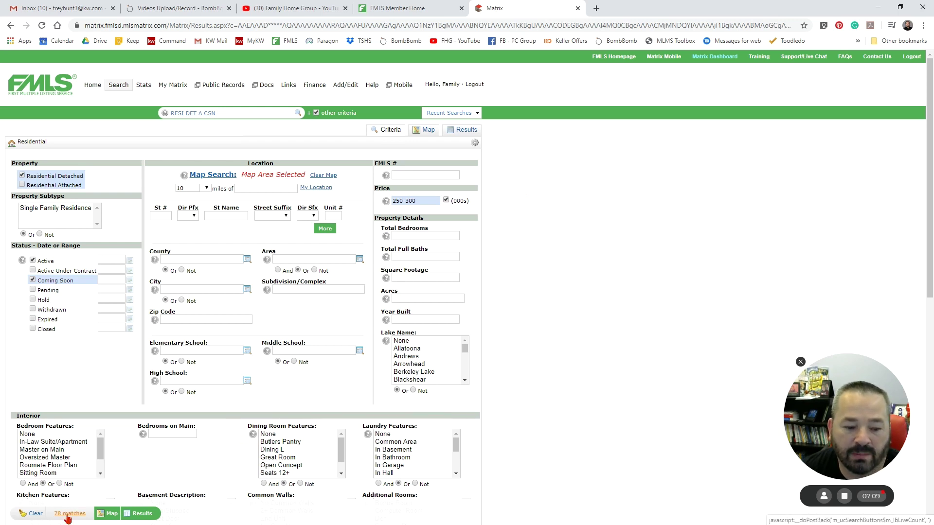
- Require at least 4 total bedrooms, leaving 61 matches
click(406, 237)
text(4+)
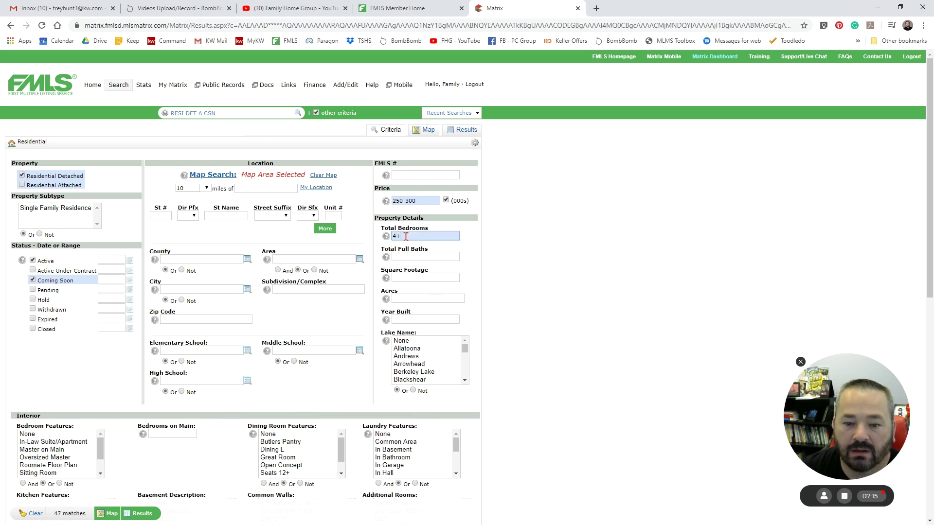
click(517, 239)
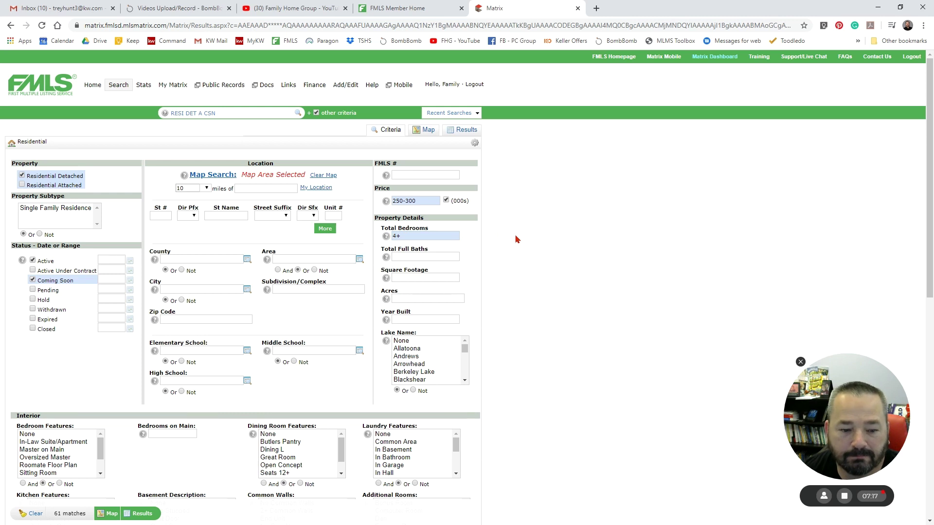
click(416, 300)
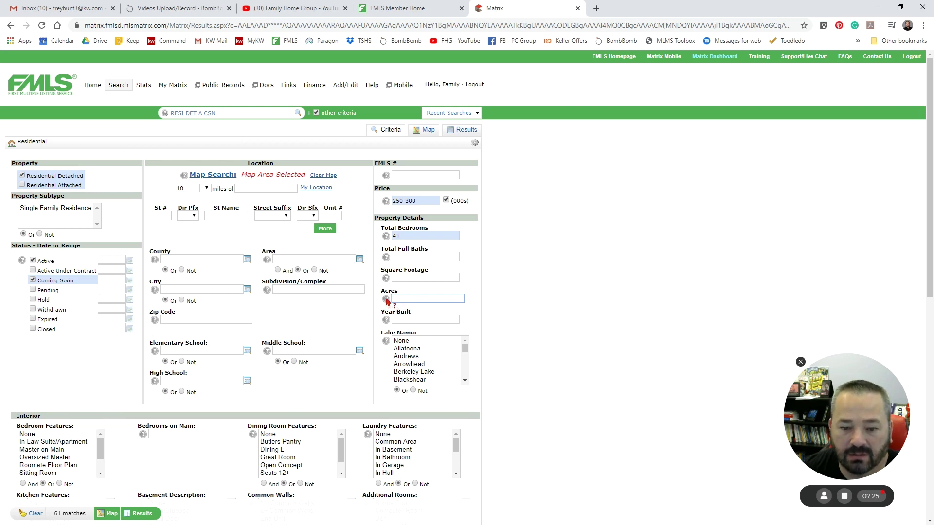
click(387, 299)
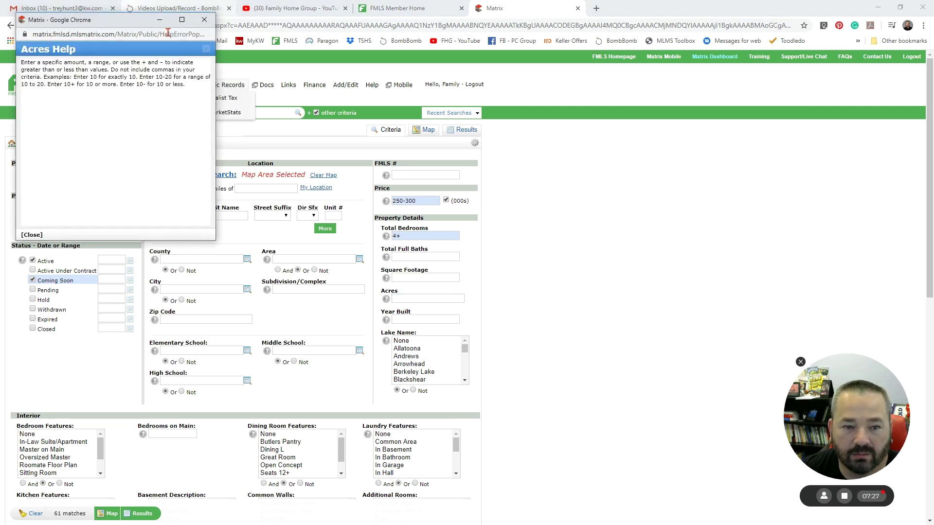
click(205, 20)
mouse_move(386, 320)
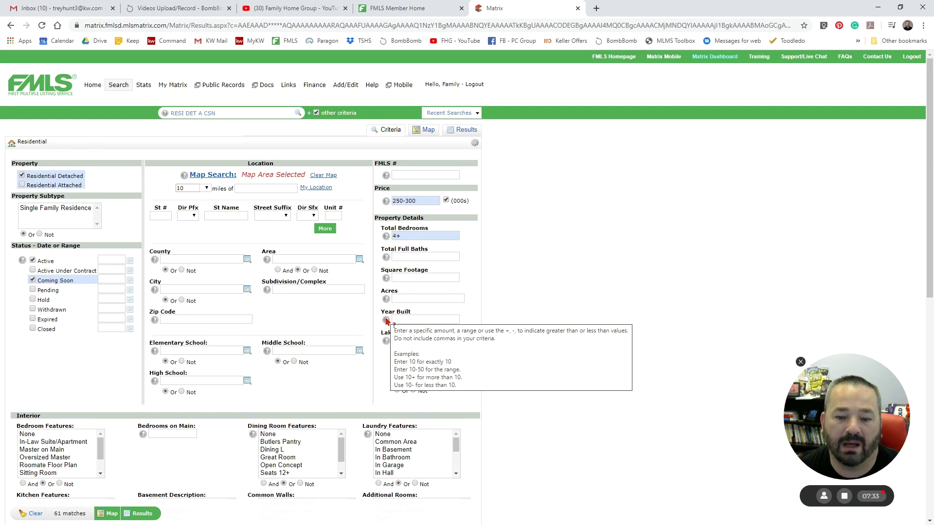
click(402, 319)
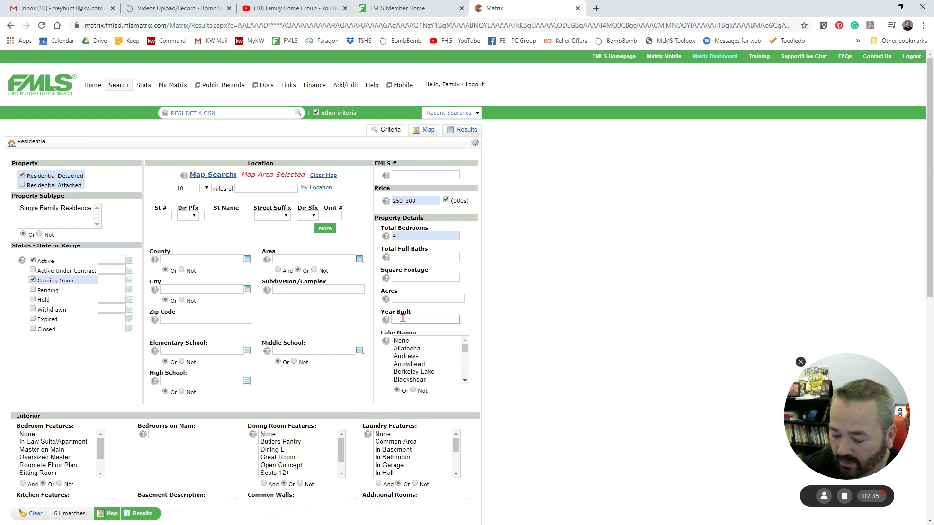
text(1-)
click(522, 320)
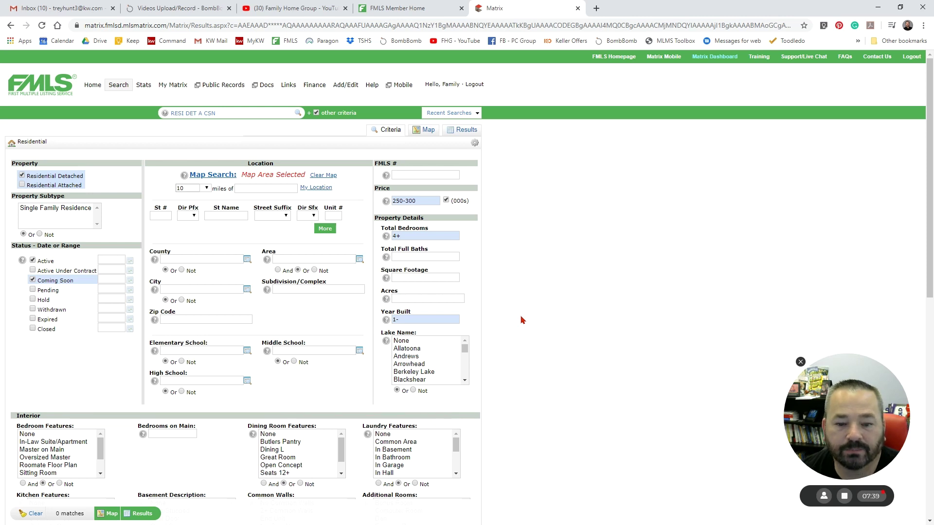
double_click(411, 320)
key(BackSpace)
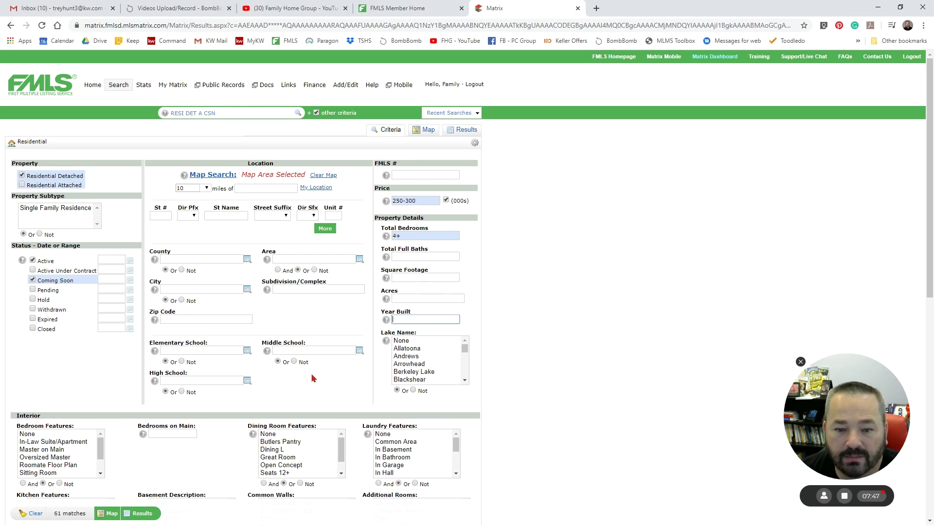
- Require both Garage and Garage Door Opener parking features with And, leaving 16 matches
scroll(314, 378, down, 3)
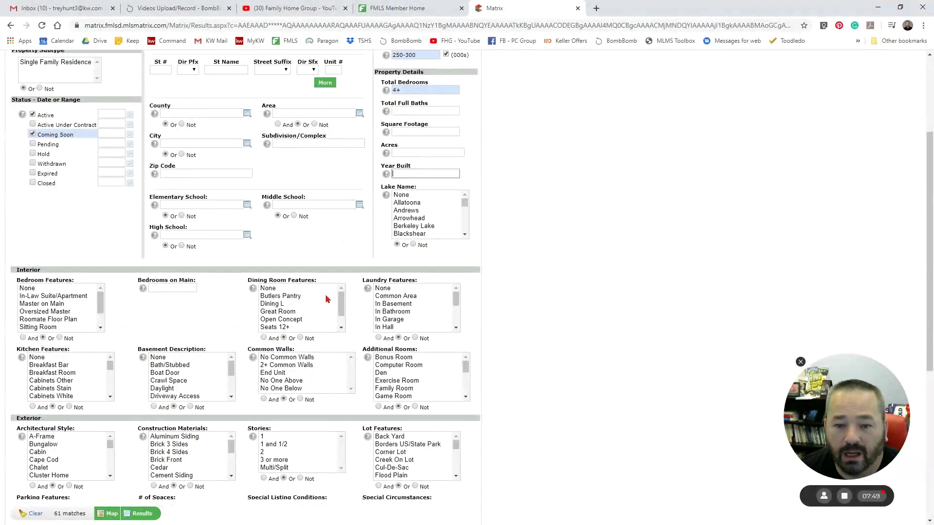
scroll(282, 255, down, 5)
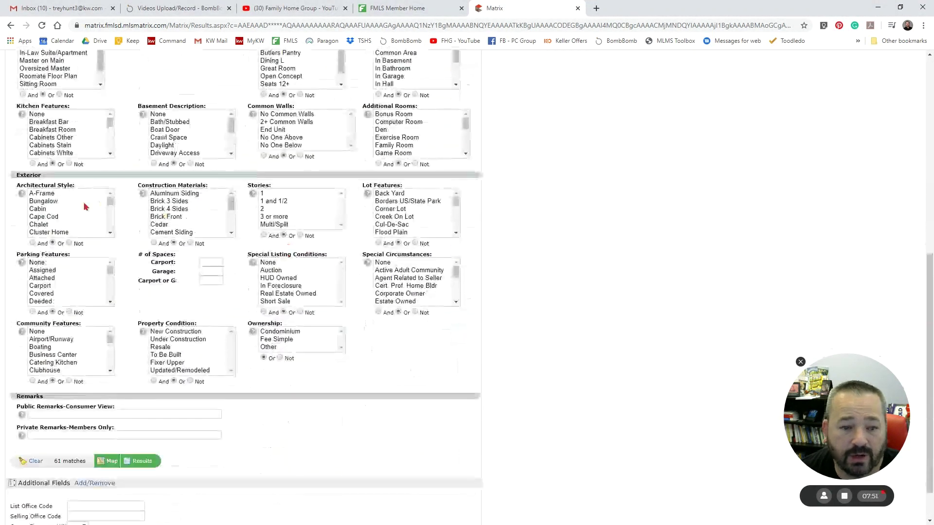
scroll(85, 225, up, 1)
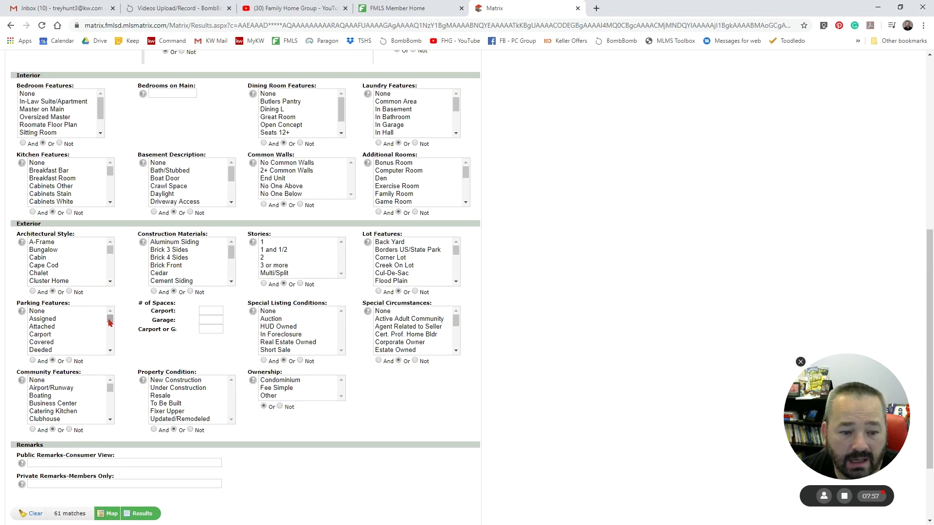
scroll(109, 322, down, 3)
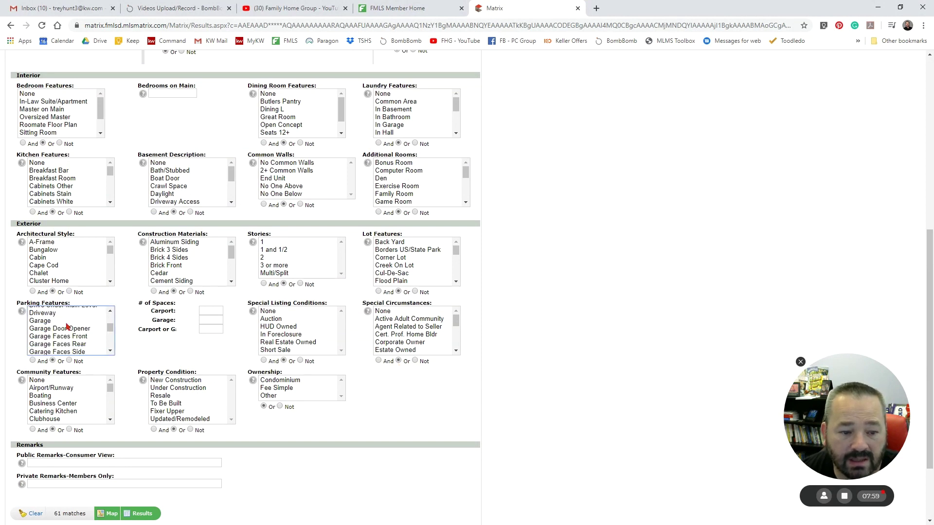
click(54, 320)
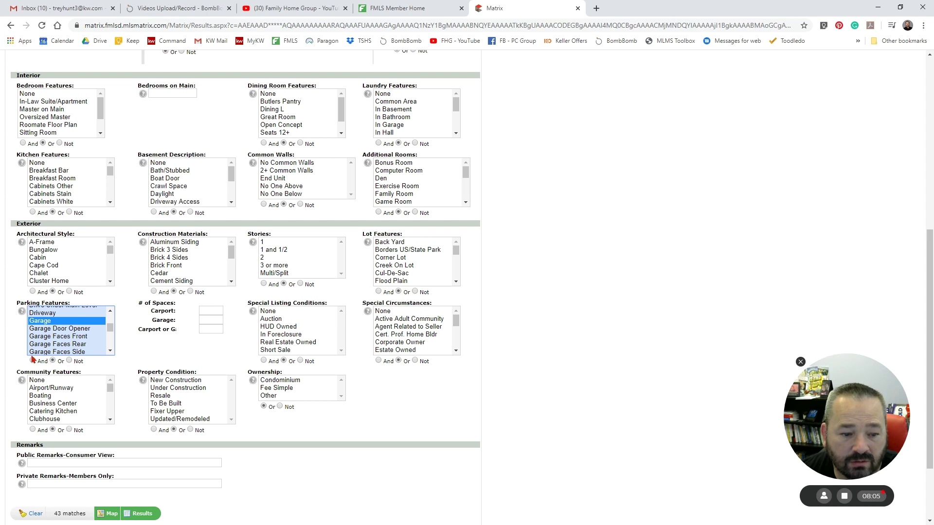
click(32, 360)
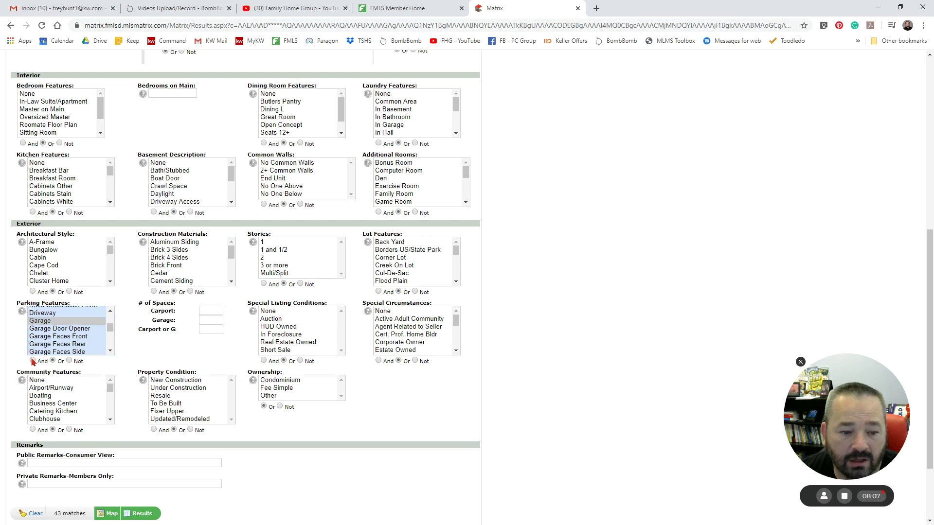
click(53, 329)
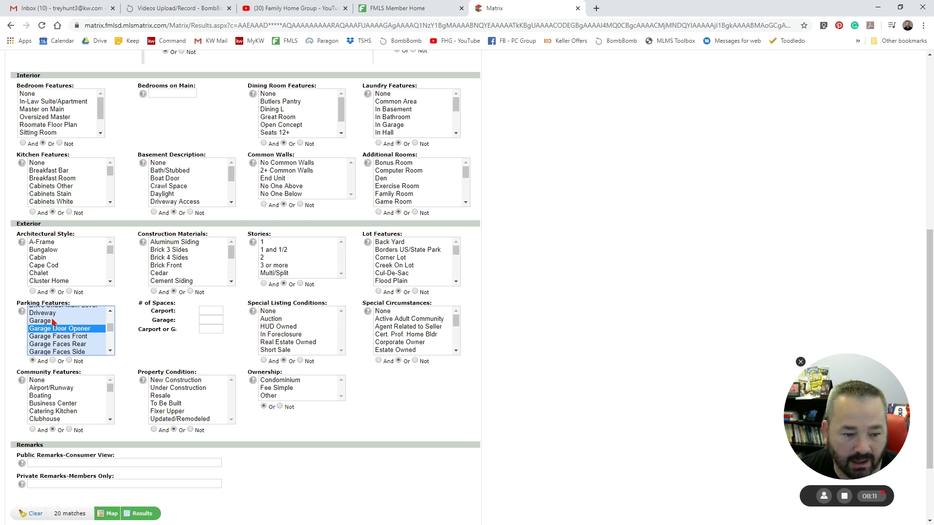
ctrl+click(54, 322)
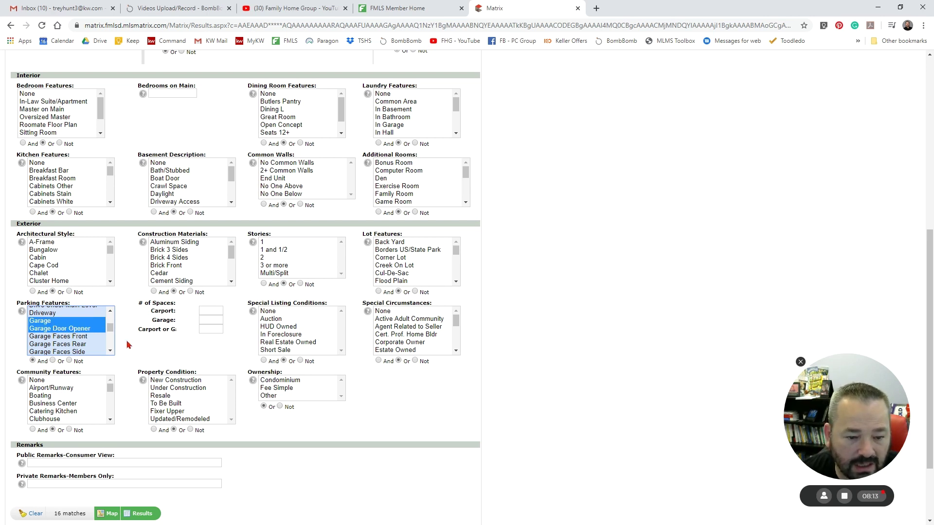
click(128, 345)
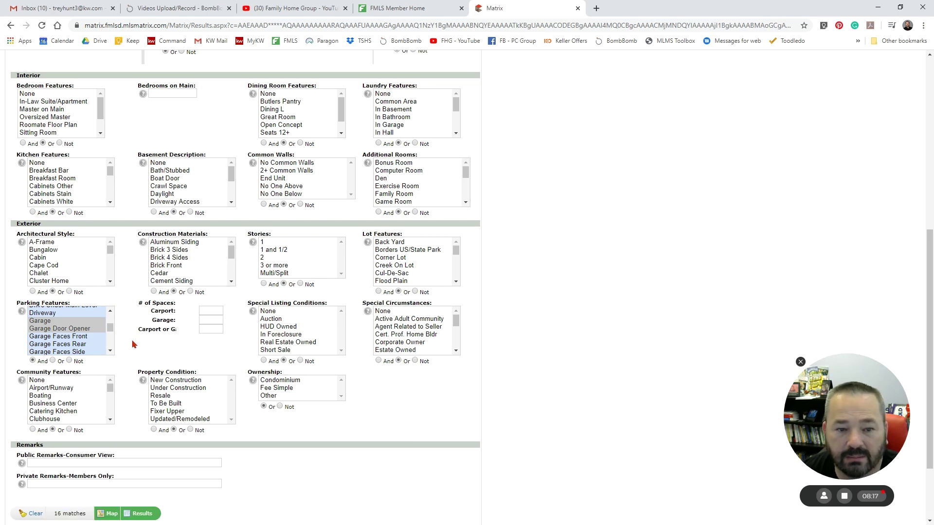
- Require Master on Main as a bedroom feature and show the 5 matching results
scroll(132, 345, up, 1)
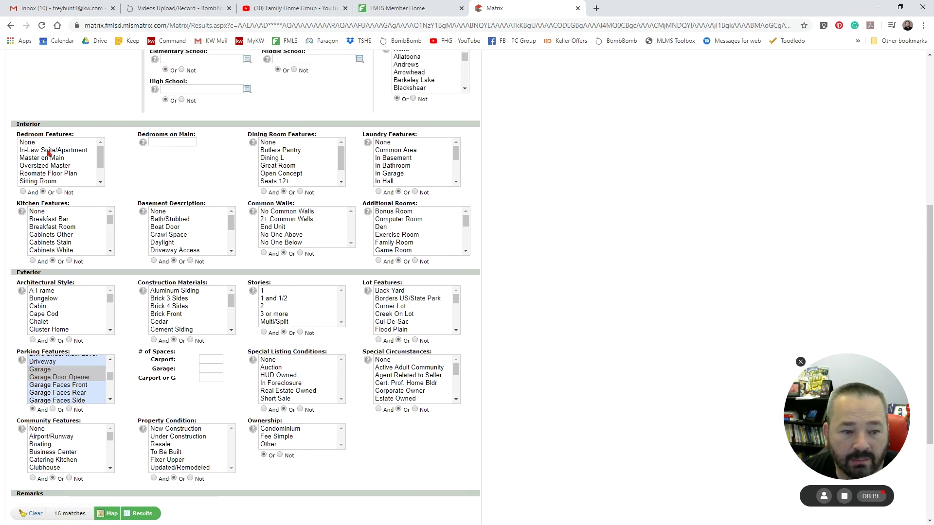
click(63, 159)
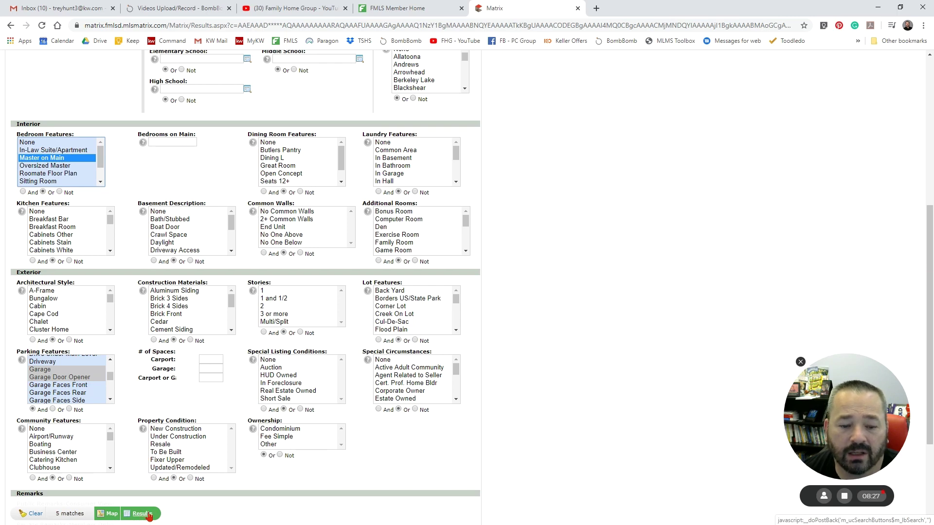
scroll(270, 334, up, 6)
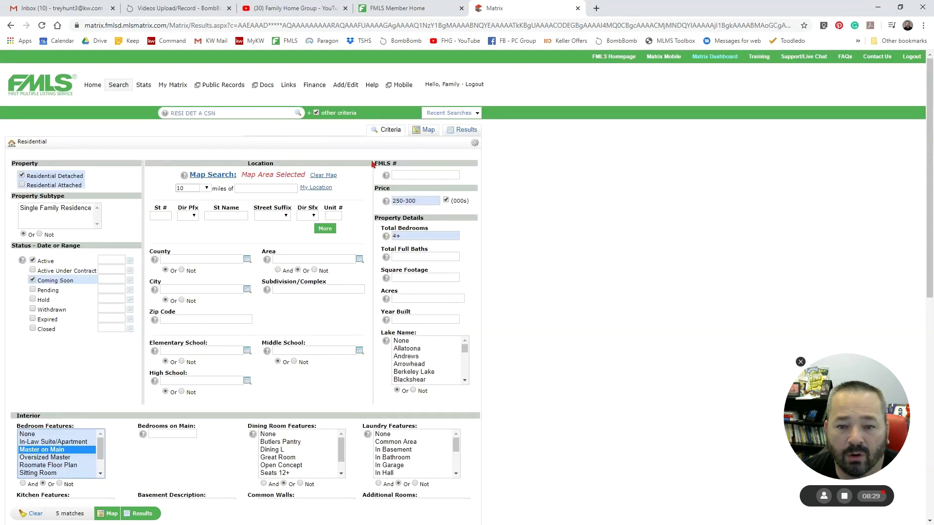
click(461, 130)
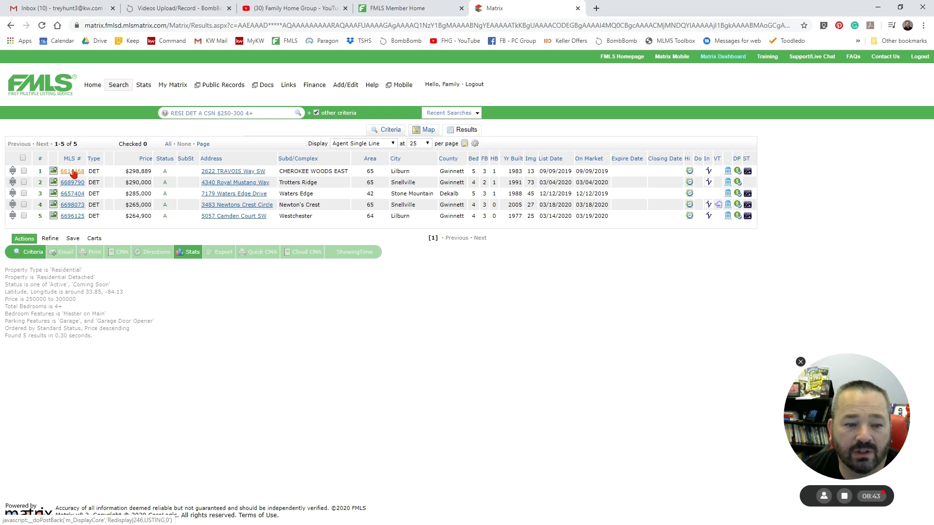
click(72, 172)
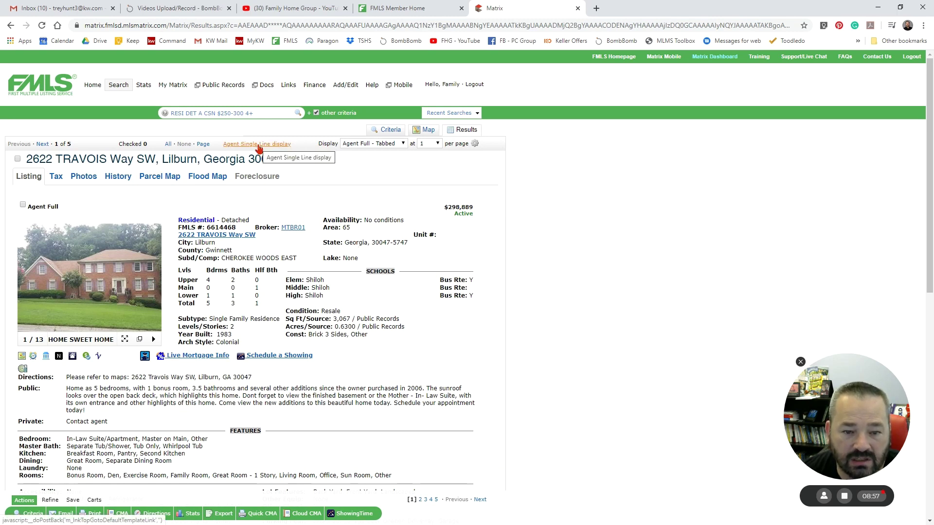
click(258, 145)
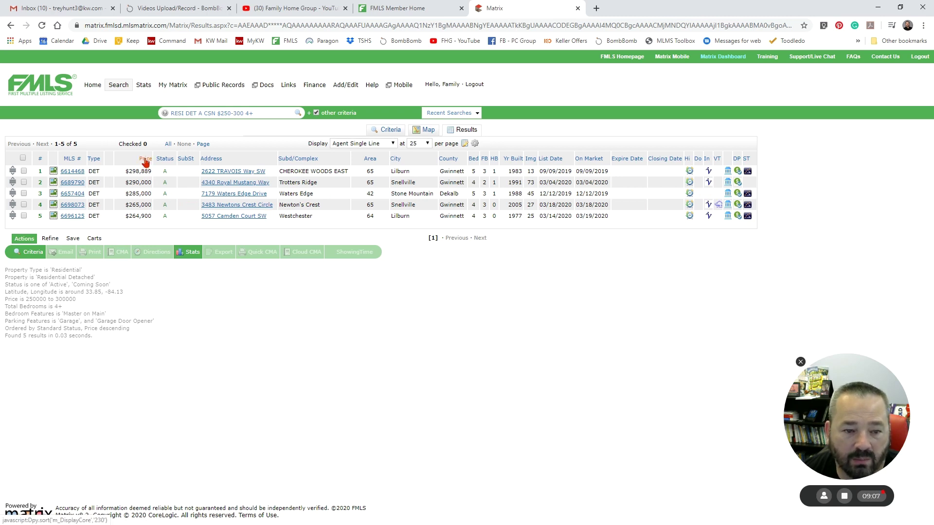
- Sort the five results by Price, toggling from lowest-first to highest-first
click(145, 161)
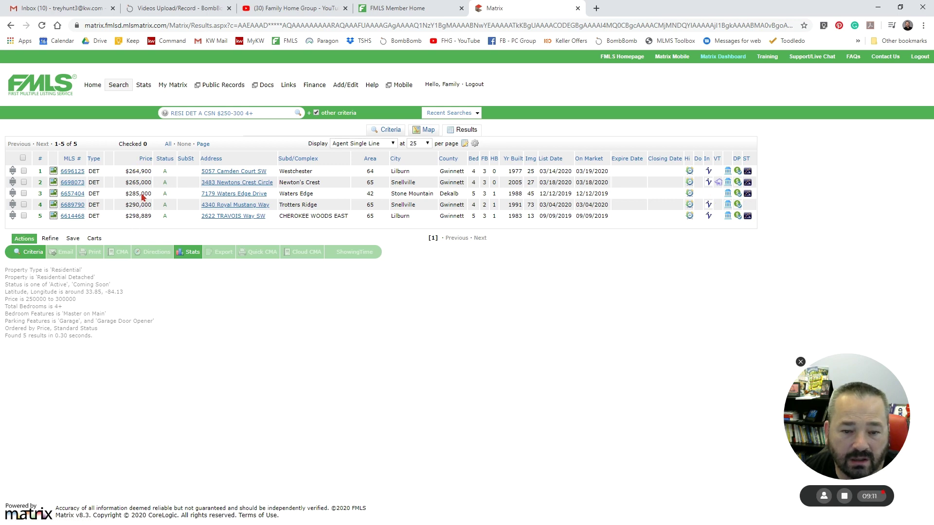
click(144, 161)
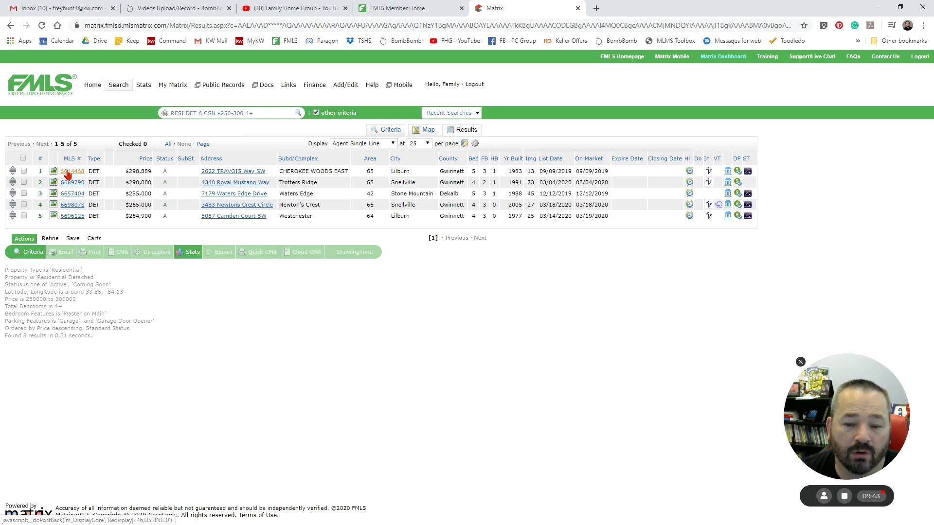
click(68, 172)
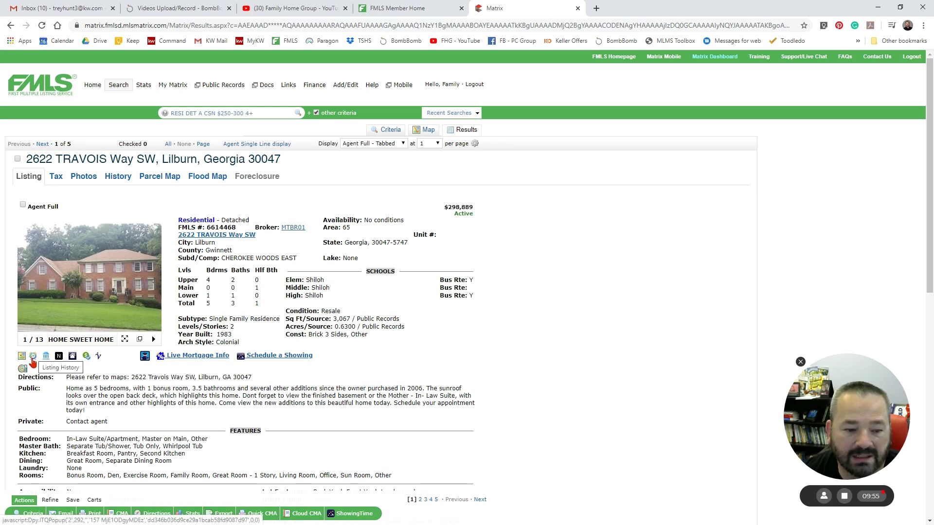
click(32, 359)
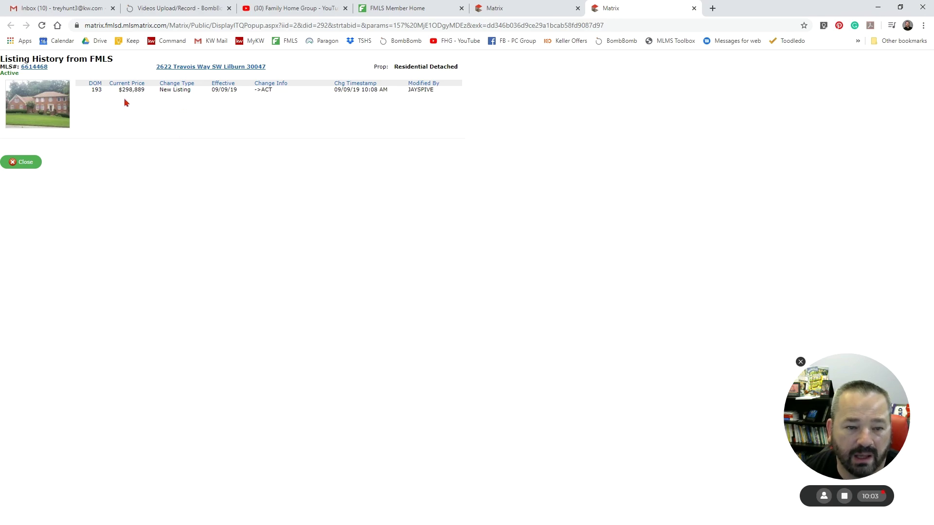
click(24, 162)
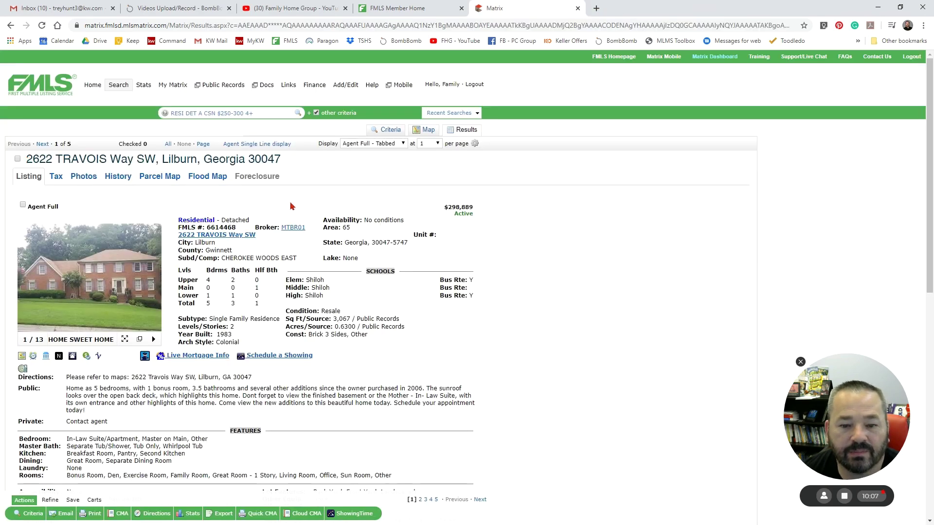
scroll(291, 208, down, 15)
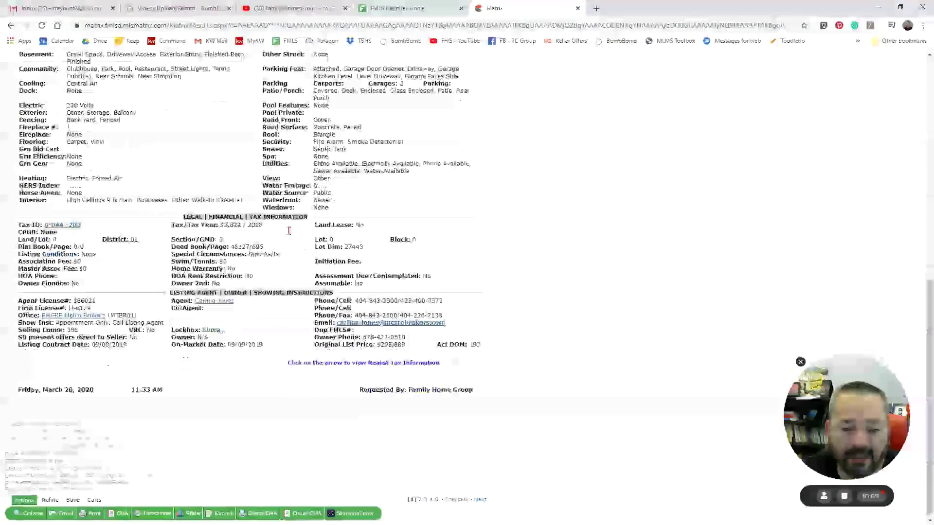
scroll(287, 233, up, 15)
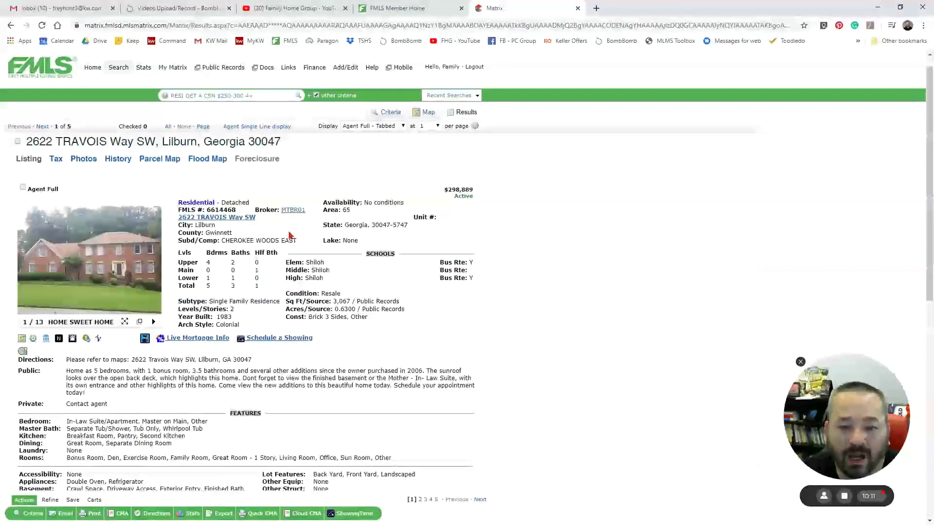
click(18, 142)
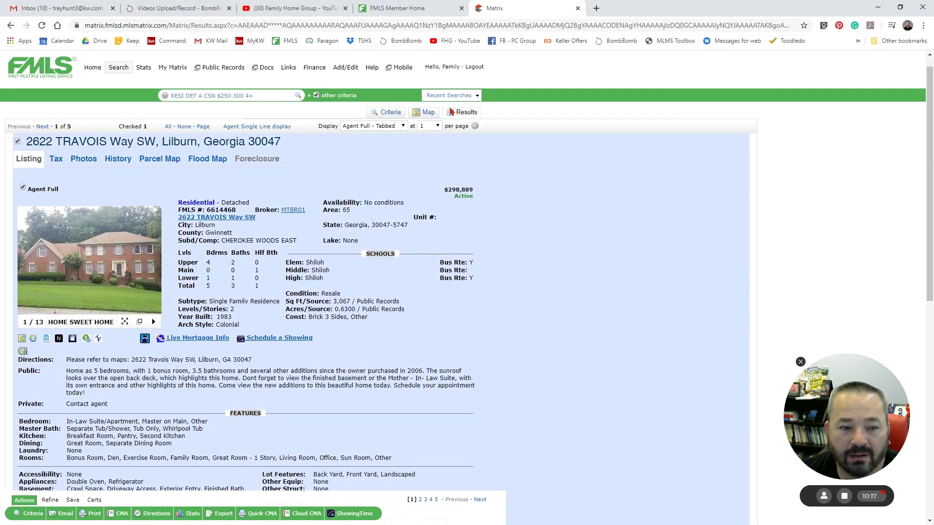
click(248, 127)
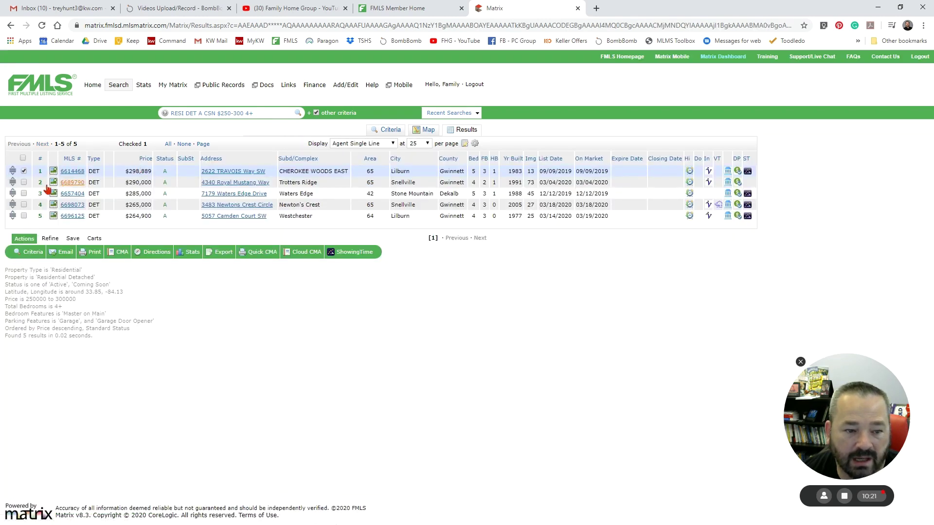
click(23, 193)
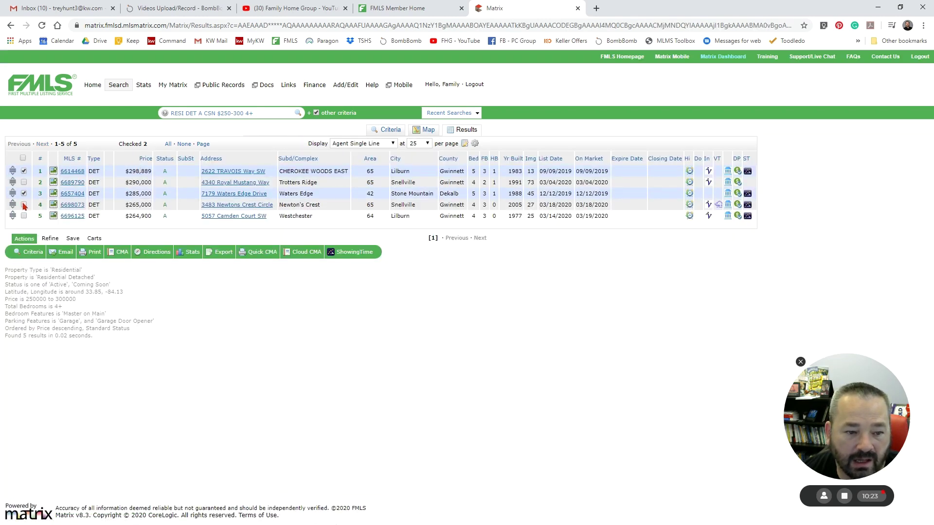
click(24, 205)
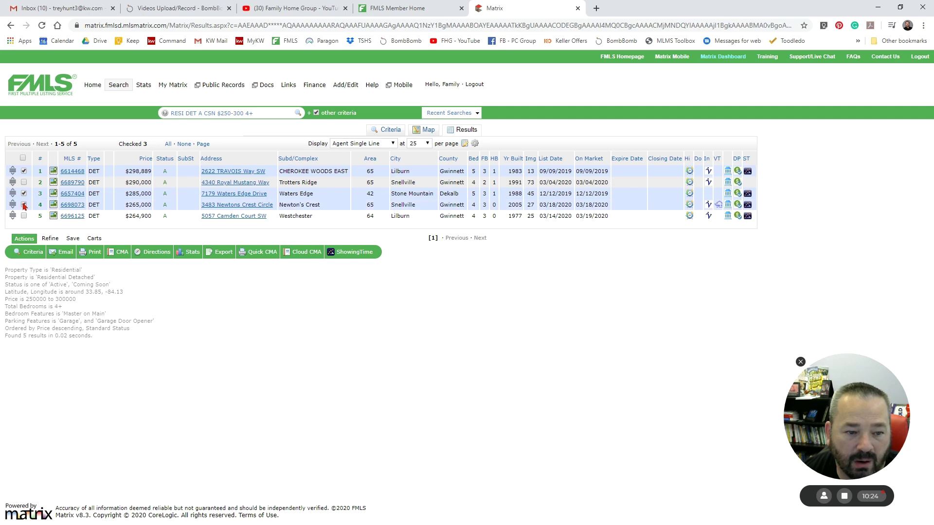
click(76, 171)
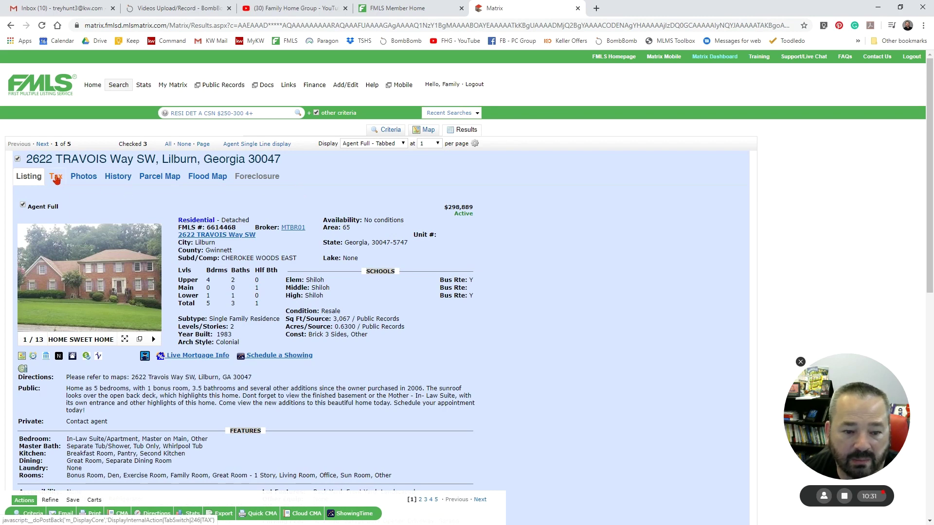
click(56, 178)
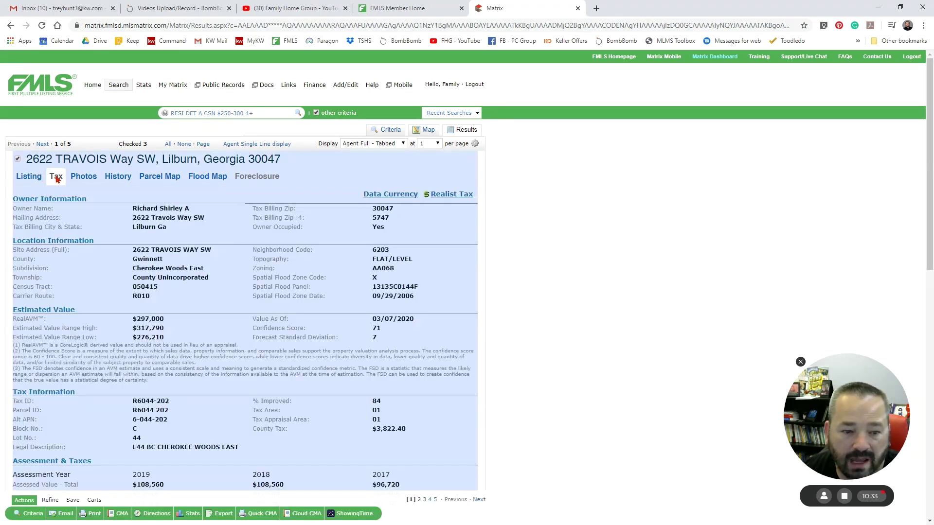
scroll(222, 242, down, 12)
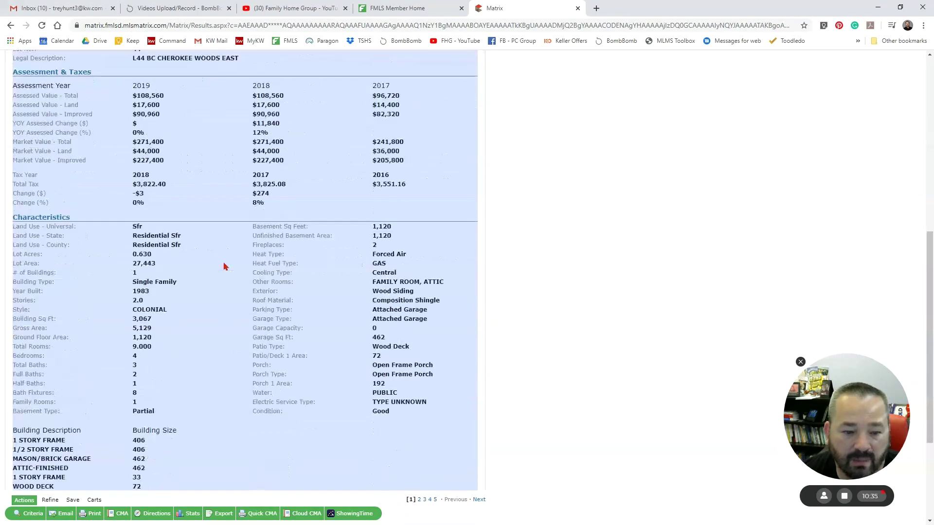
scroll(225, 267, up, 12)
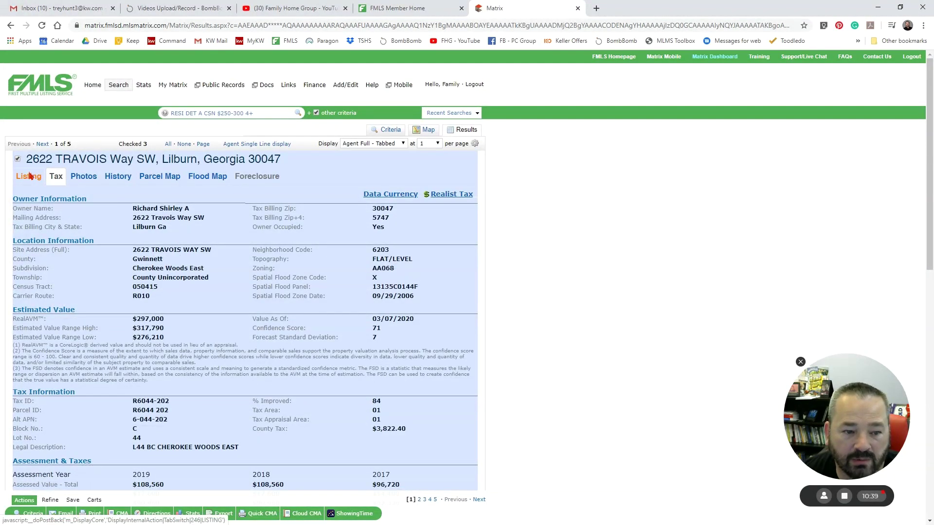
click(29, 176)
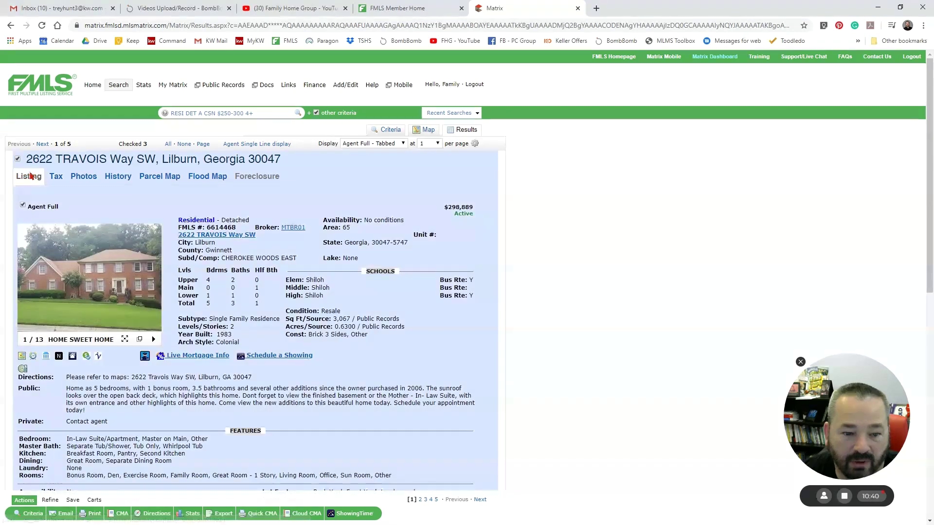
click(47, 356)
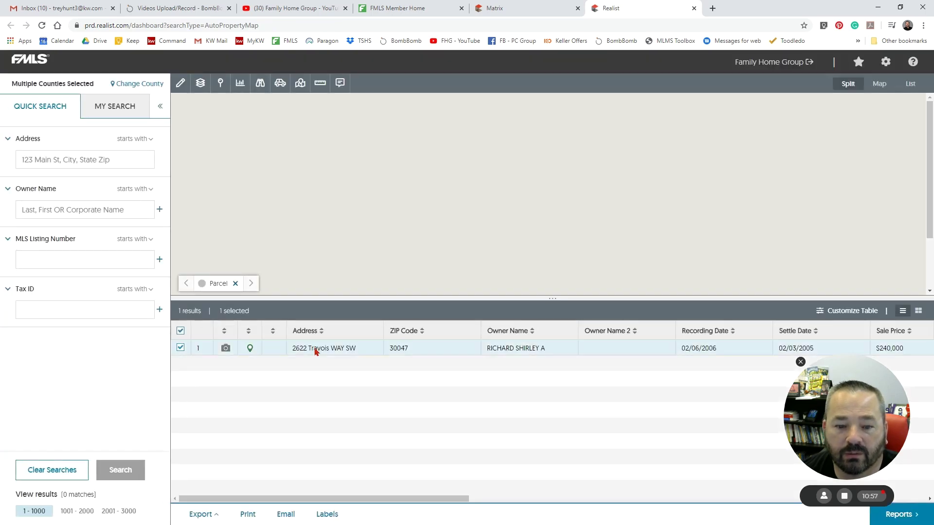
click(315, 349)
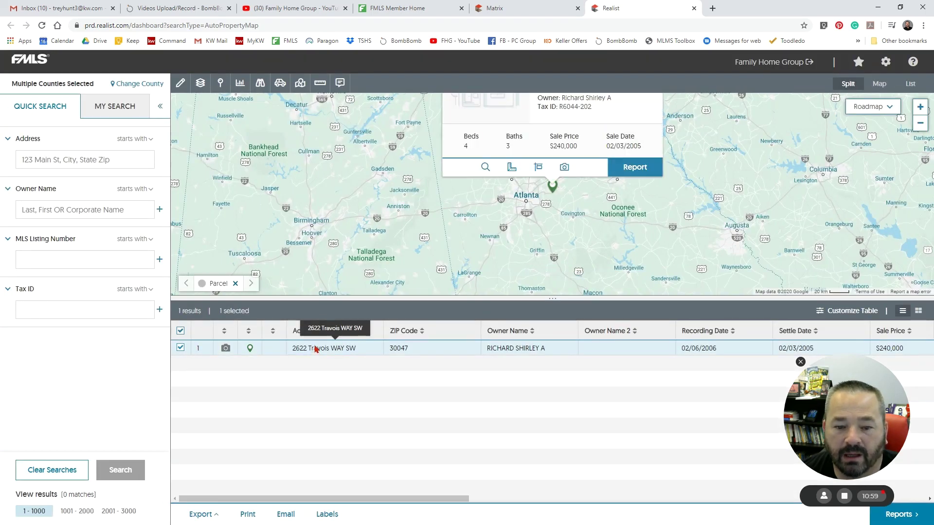
click(315, 349)
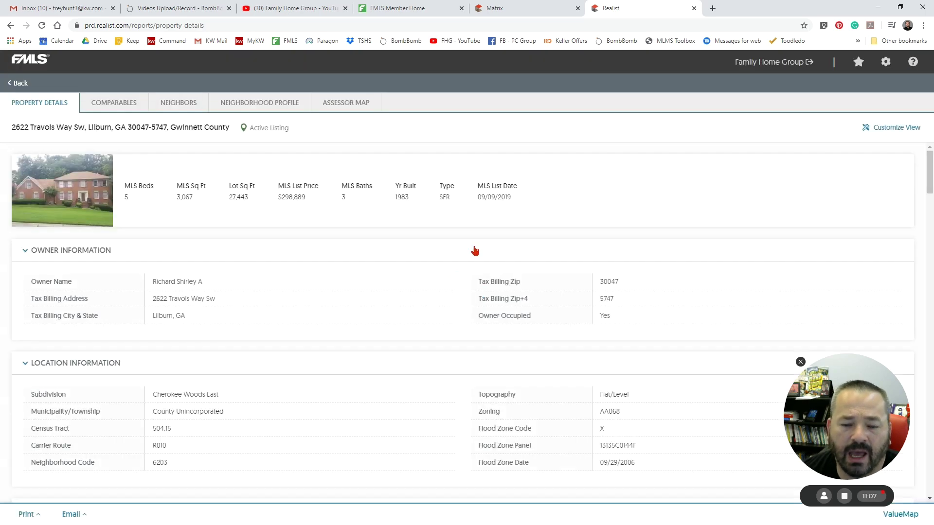
scroll(384, 271, down, 7)
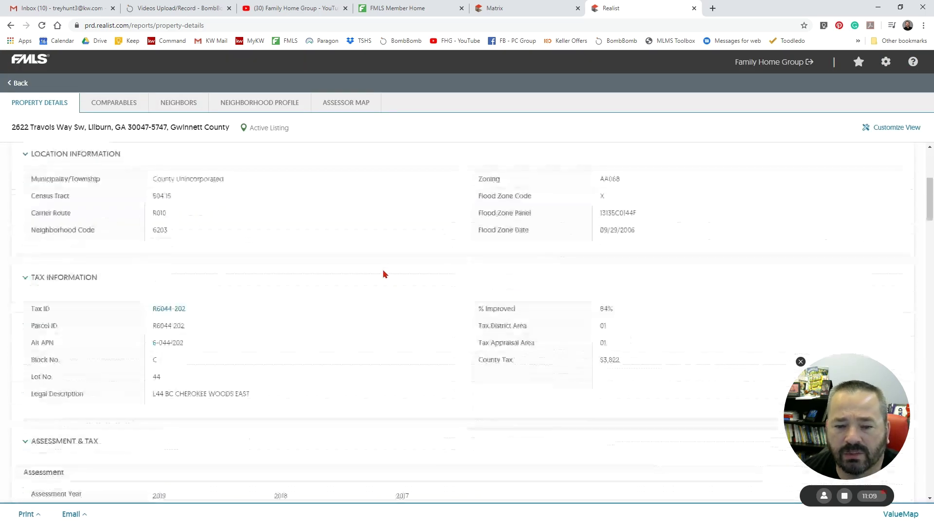
scroll(383, 274, down, 7)
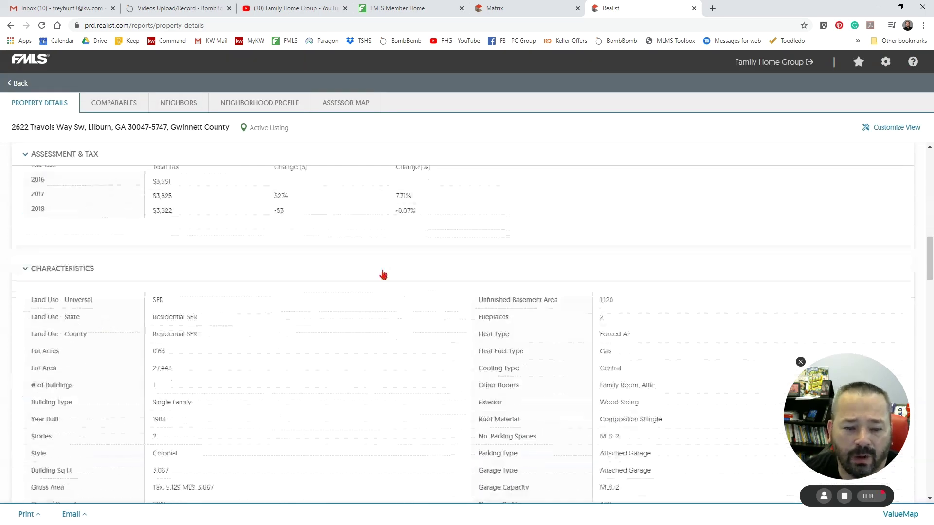
scroll(383, 275, up, 5)
scroll(383, 275, down, 7)
scroll(383, 275, down, 10)
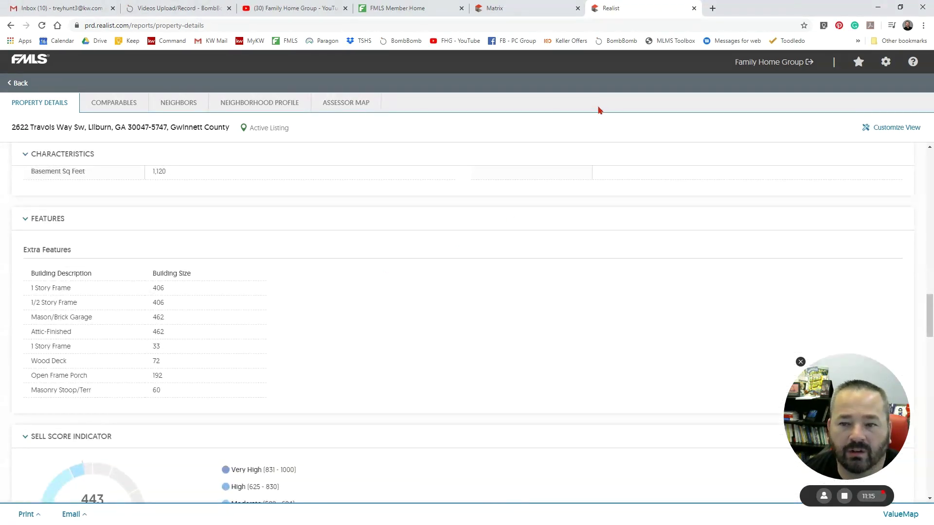
click(531, 11)
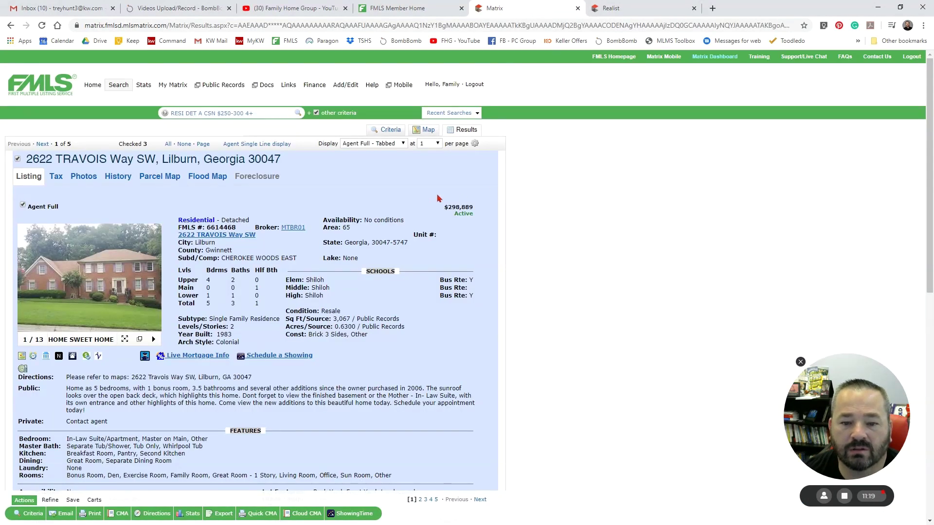
scroll(282, 247, down, 4)
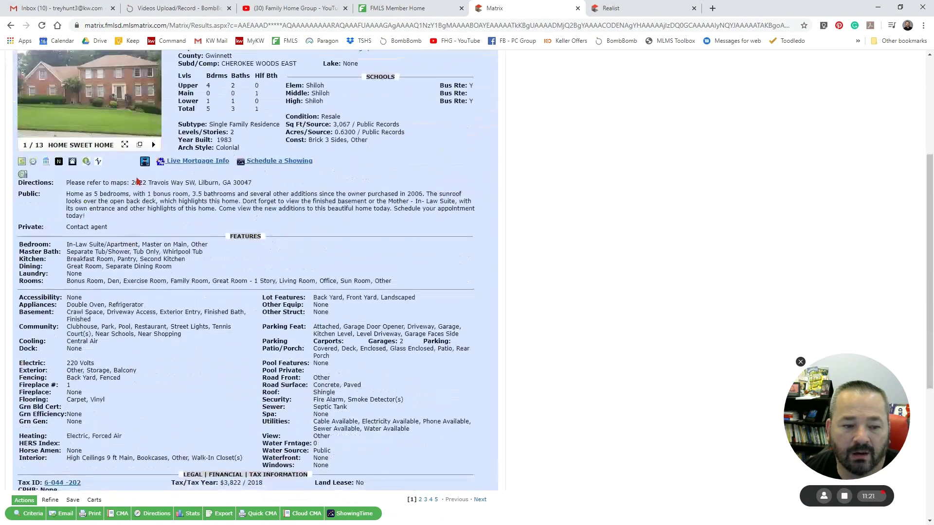
scroll(136, 320, down, 1)
scroll(136, 319, down, 3)
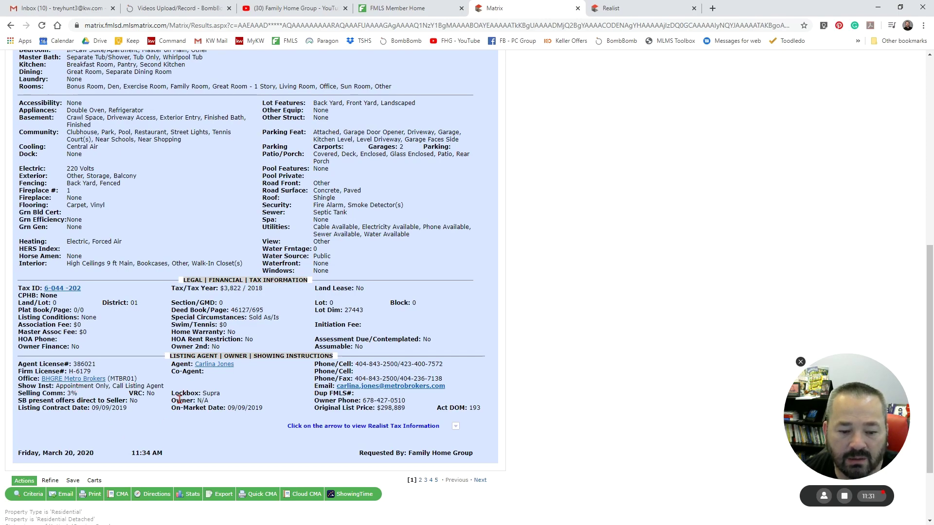
scroll(179, 400, up, 8)
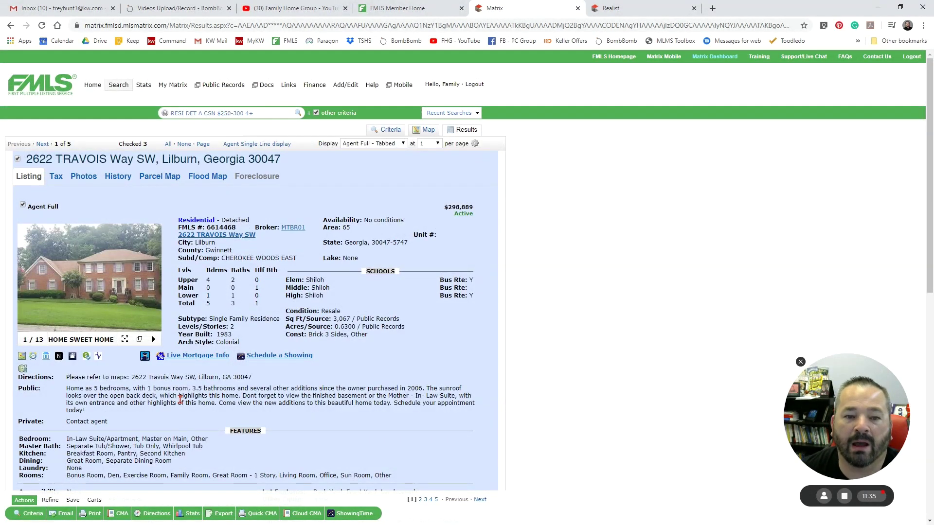
- Switch to Agent Single Line view, then start and cancel an Email 3 Listings form
click(251, 145)
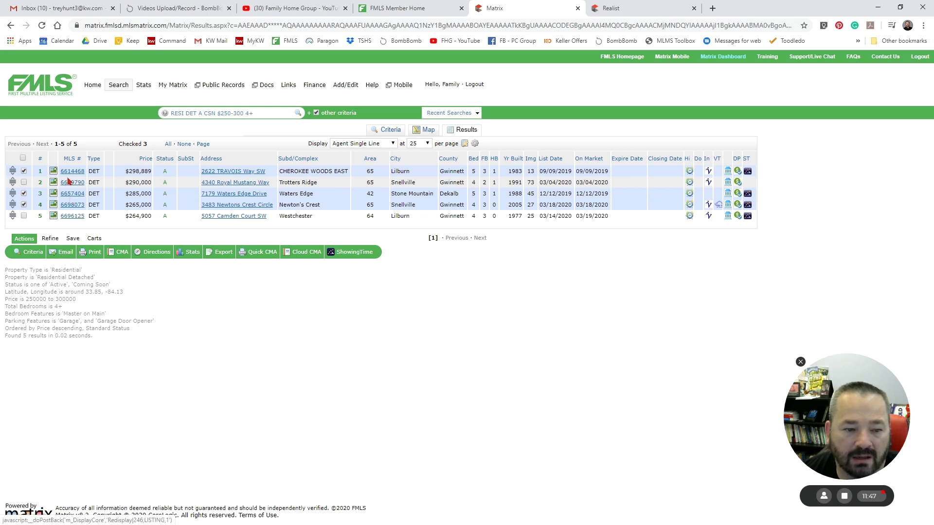
click(61, 254)
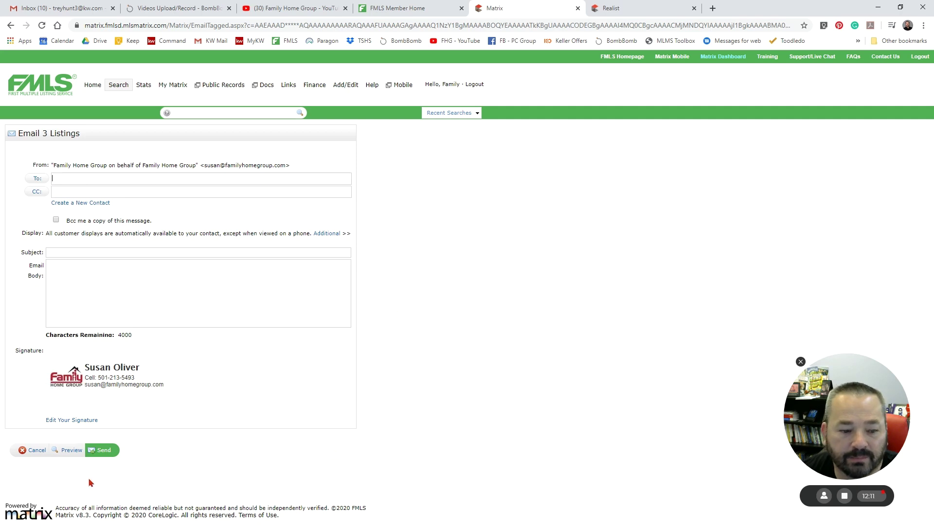
click(38, 450)
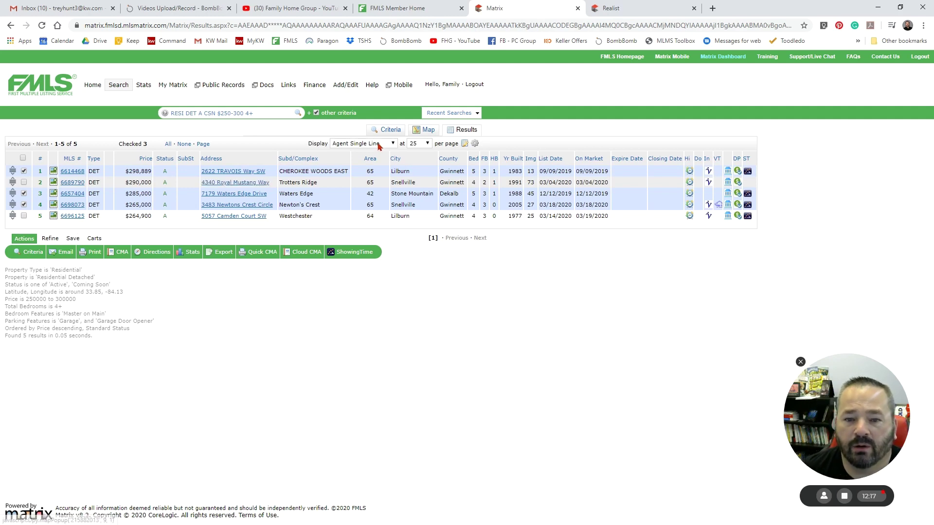
- Reopen the Residential search criteria and scroll down to the Additional Fields section
click(387, 130)
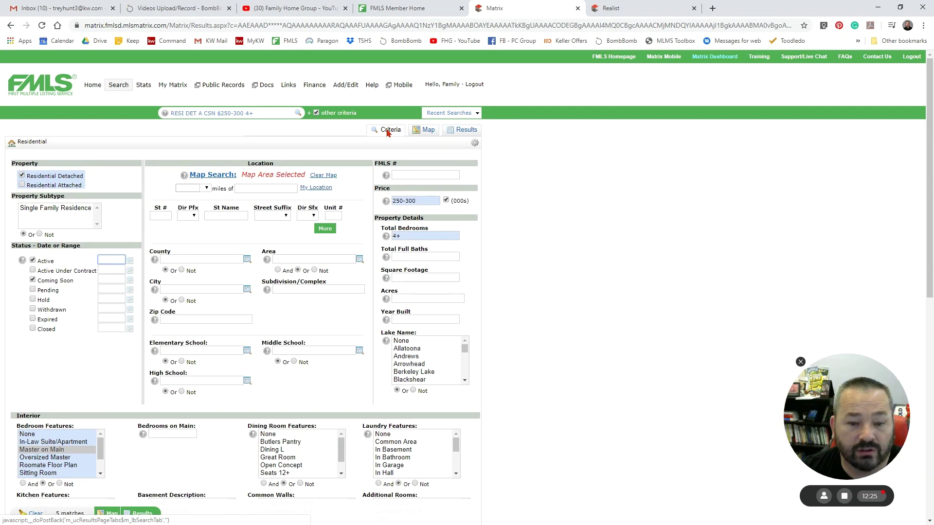
scroll(264, 233, down, 8)
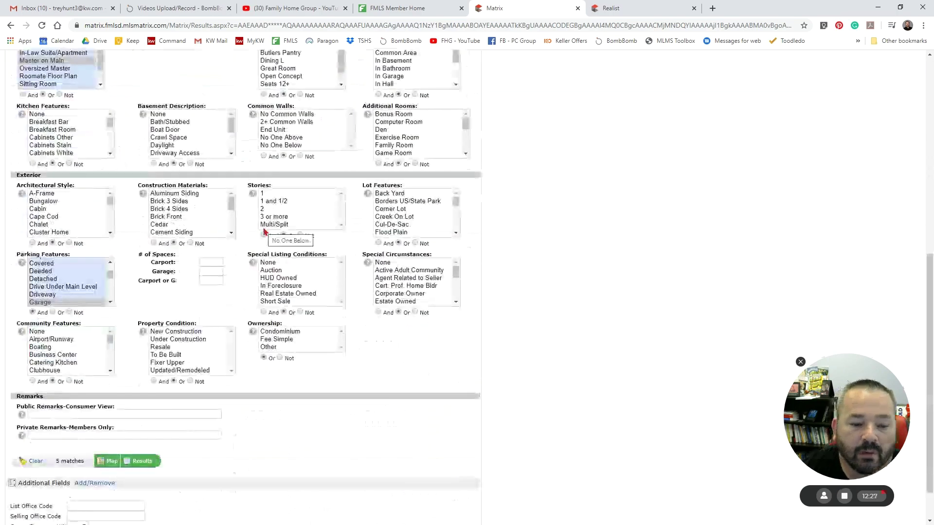
scroll(265, 233, down, 1)
scroll(268, 235, up, 4)
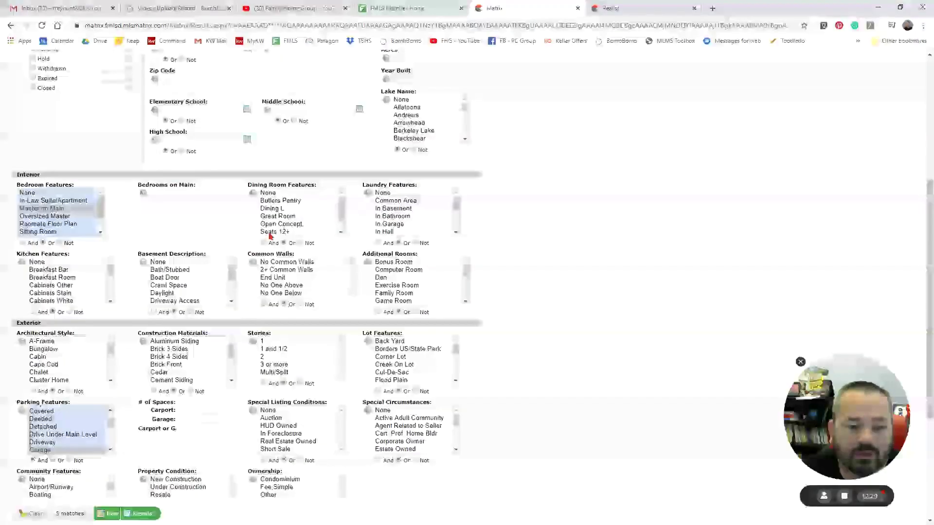
scroll(271, 236, up, 5)
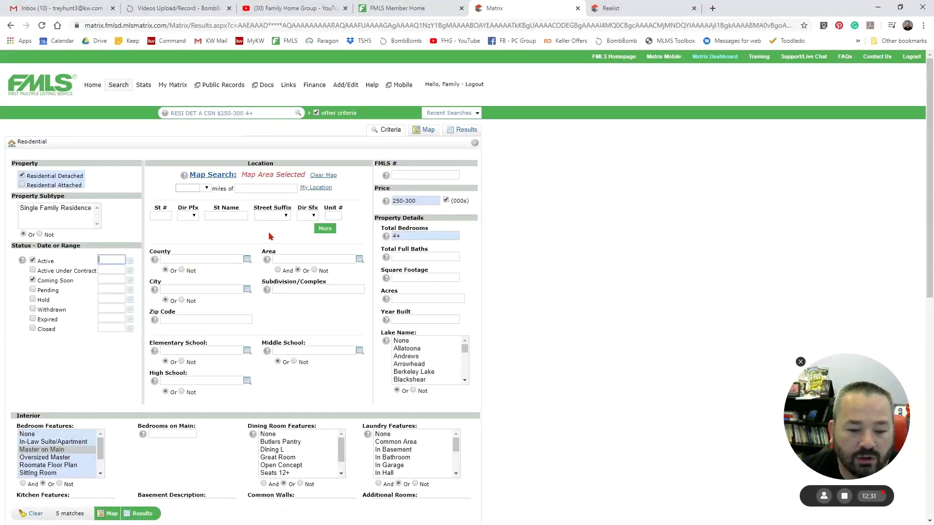
scroll(271, 237, down, 5)
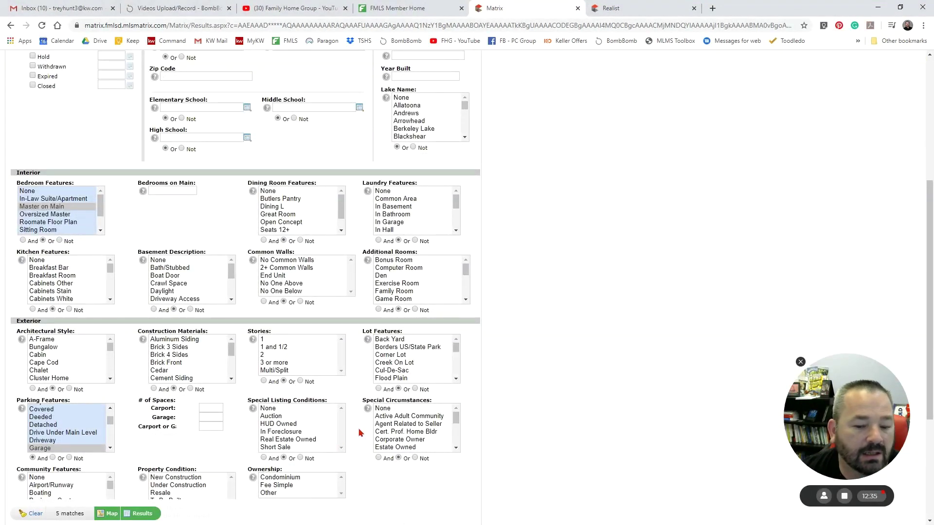
scroll(359, 433, down, 4)
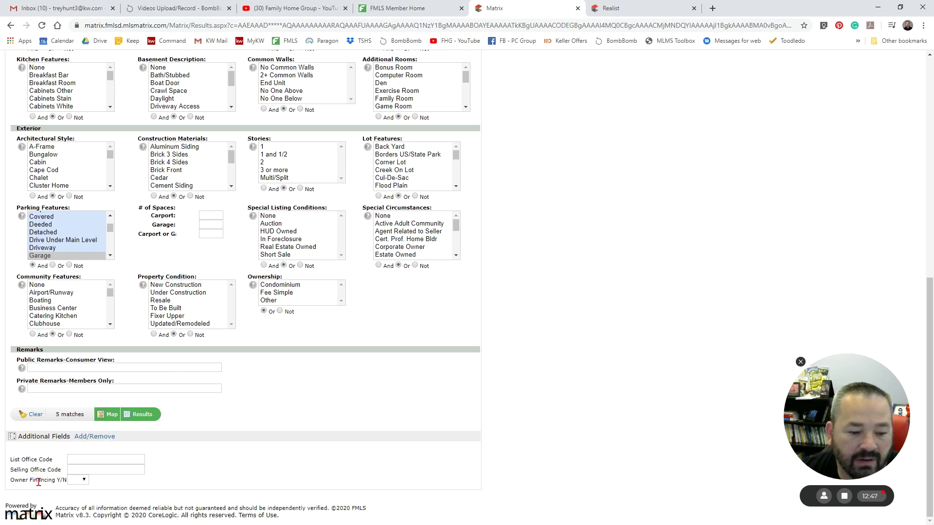
click(91, 437)
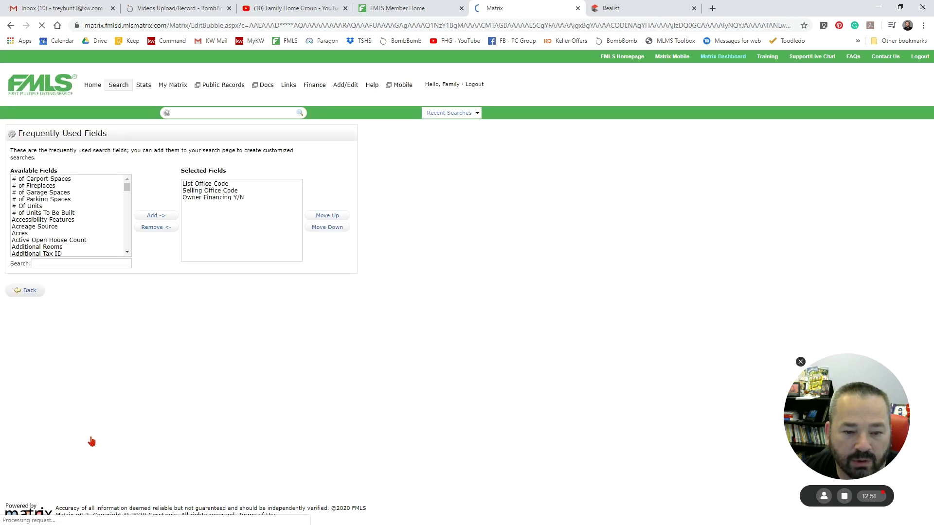
drag(127, 190, 130, 169)
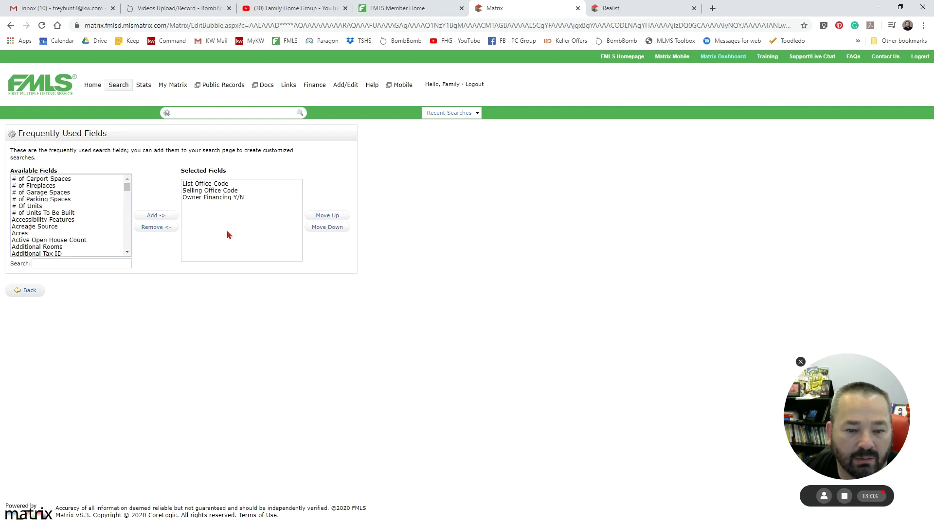
click(26, 290)
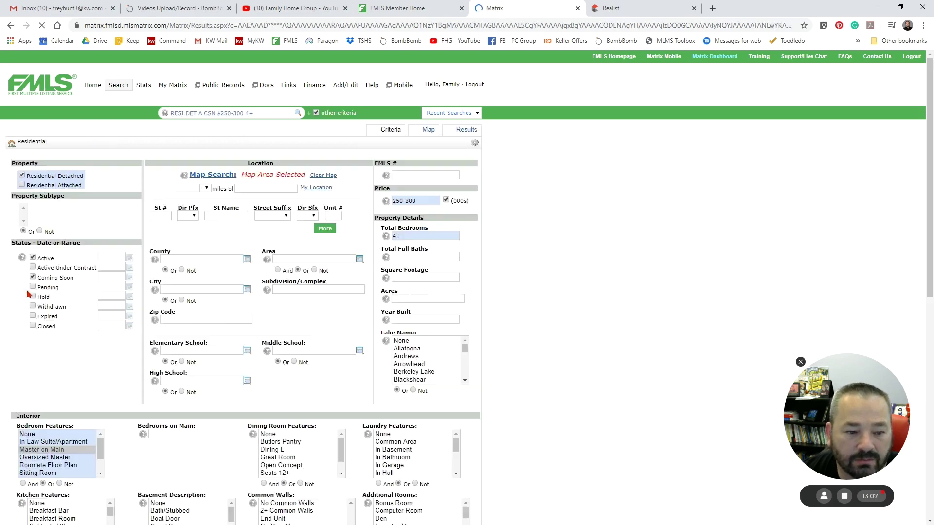
scroll(136, 360, down, 7)
scroll(136, 360, down, 3)
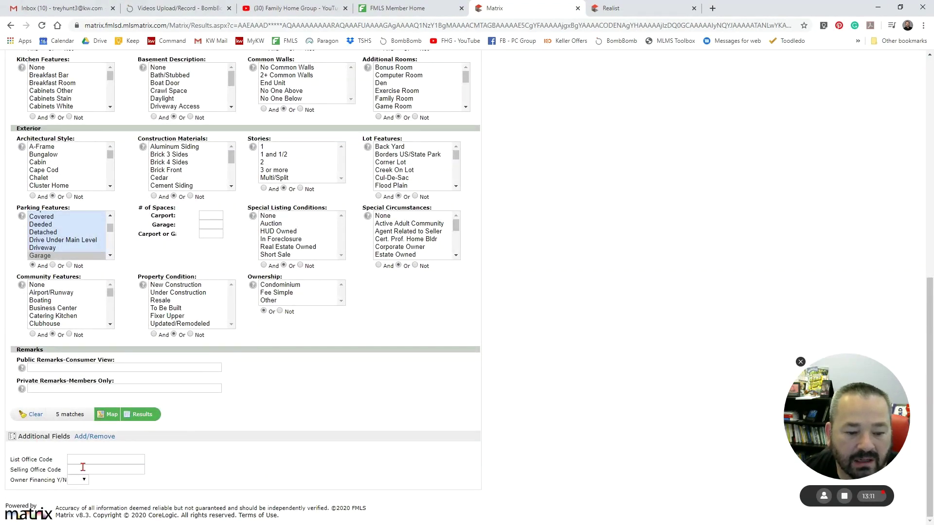
scroll(294, 435, up, 10)
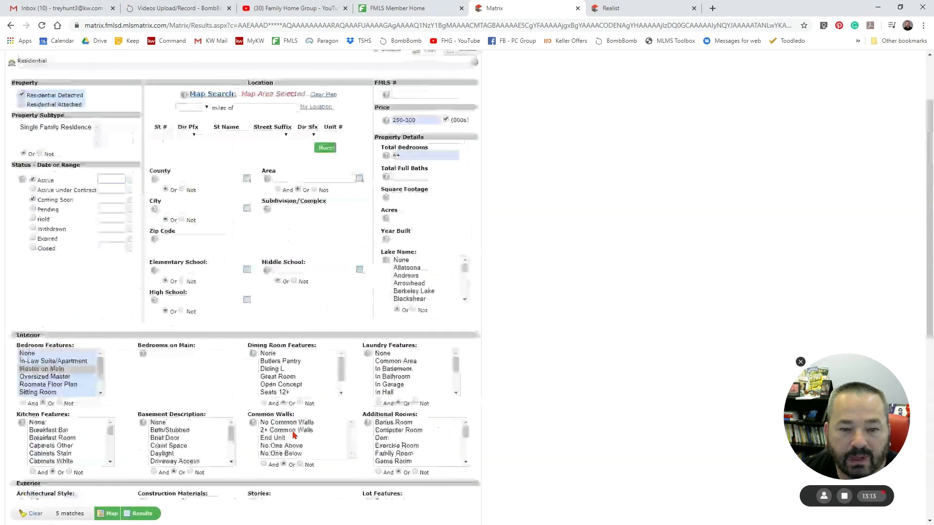